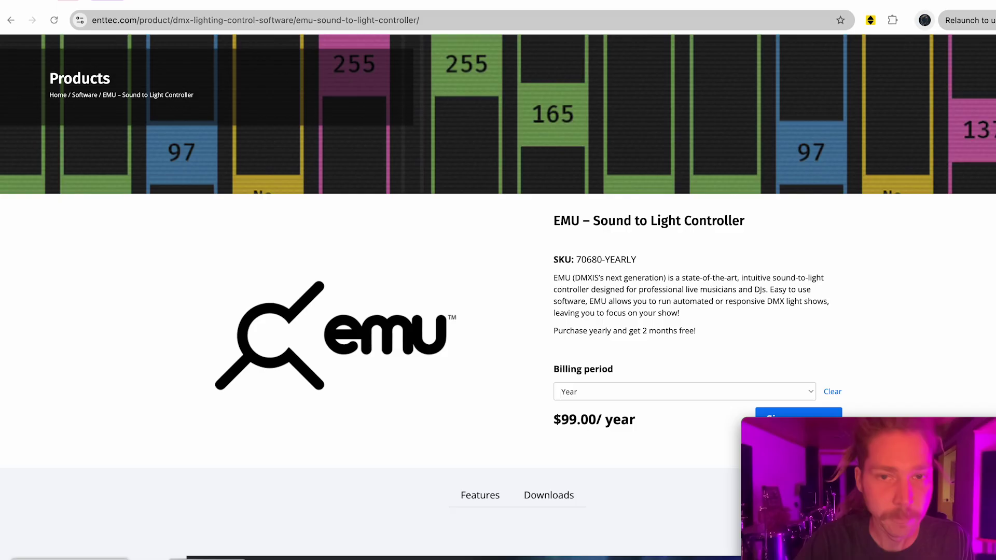
Step: Scroll the EMU product page past the $99.00/year pricing to 'Turn your sound into light'
{"action": "scroll", "coordinate": [524, 294], "scroll_direction": "down", "scroll_amount": 1}
{"action": "scroll", "coordinate": [524, 293], "scroll_direction": "up", "scroll_amount": 3}
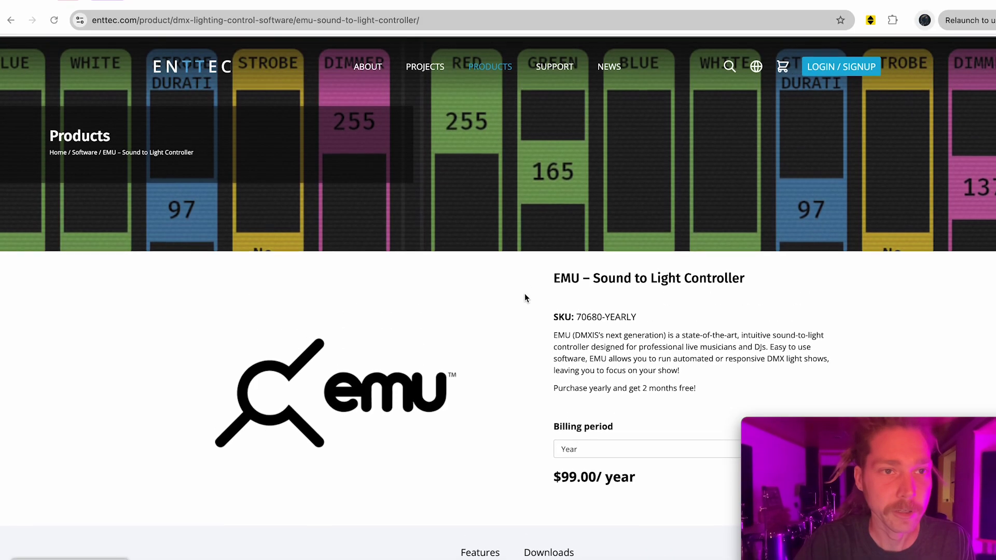
{"action": "scroll", "coordinate": [373, 219], "scroll_direction": "down", "scroll_amount": 2}
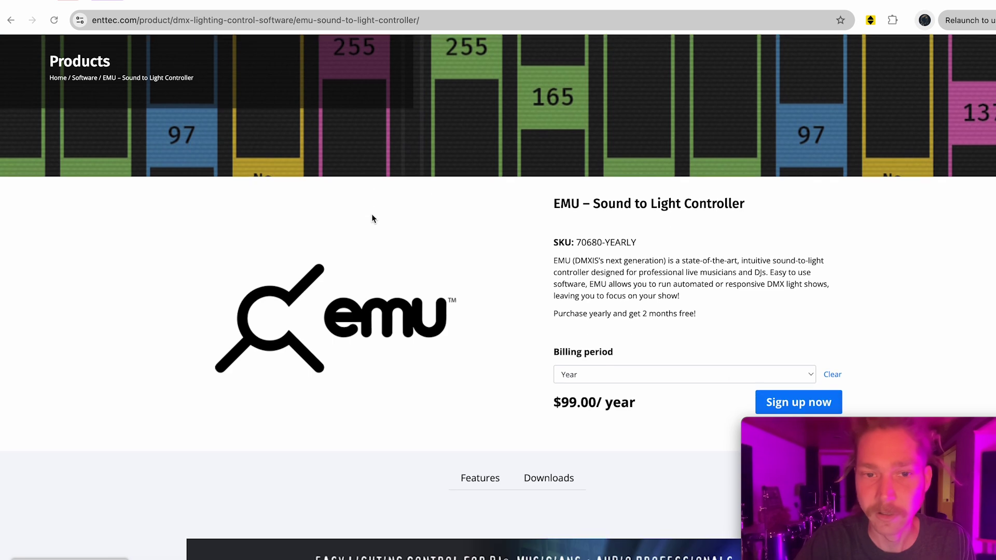
{"action": "scroll", "coordinate": [371, 215], "scroll_direction": "down", "scroll_amount": 1}
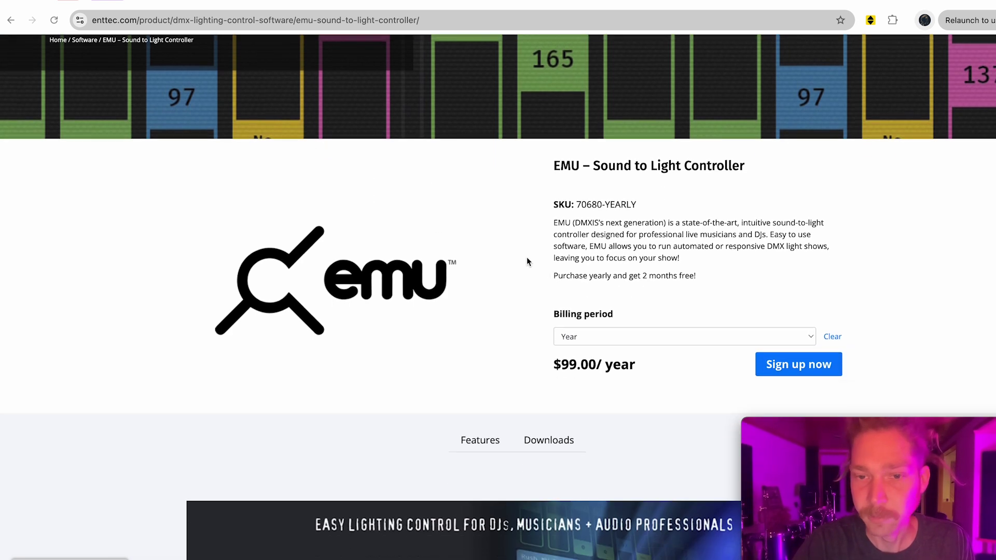
{"action": "scroll", "coordinate": [526, 257], "scroll_direction": "down", "scroll_amount": 2}
{"action": "scroll", "coordinate": [526, 260], "scroll_direction": "up", "scroll_amount": 1}
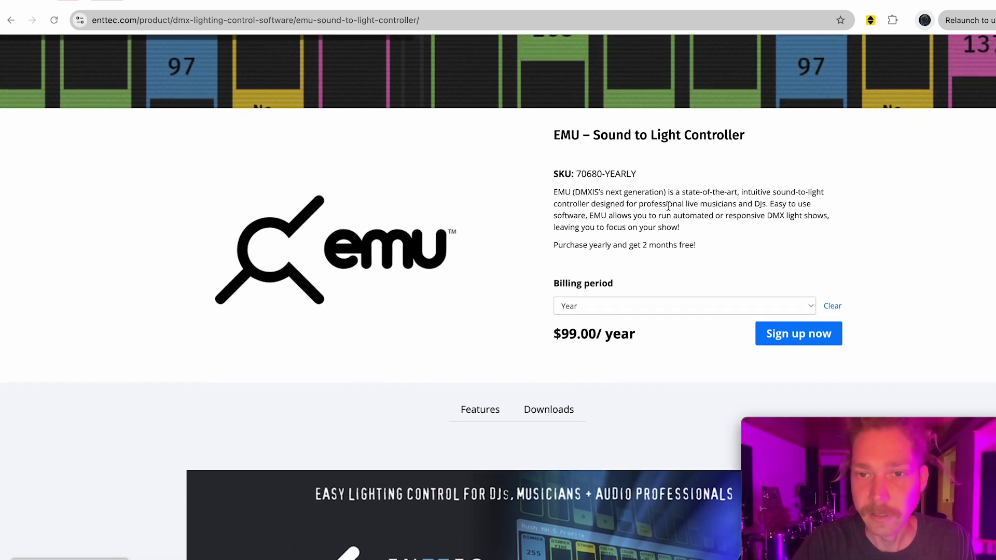
{"action": "scroll", "coordinate": [498, 215], "scroll_direction": "up", "scroll_amount": 2}
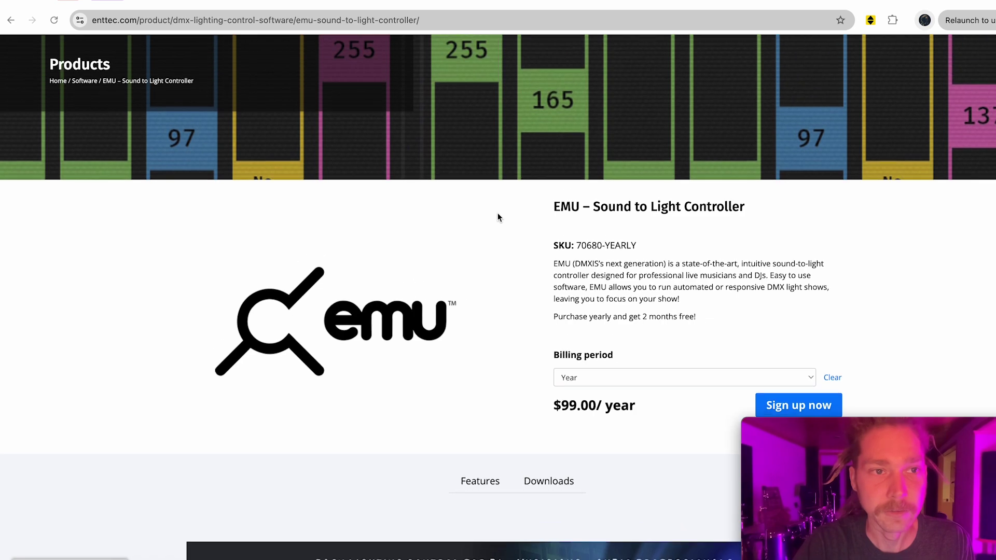
{"action": "scroll", "coordinate": [626, 303], "scroll_direction": "down", "scroll_amount": 8}
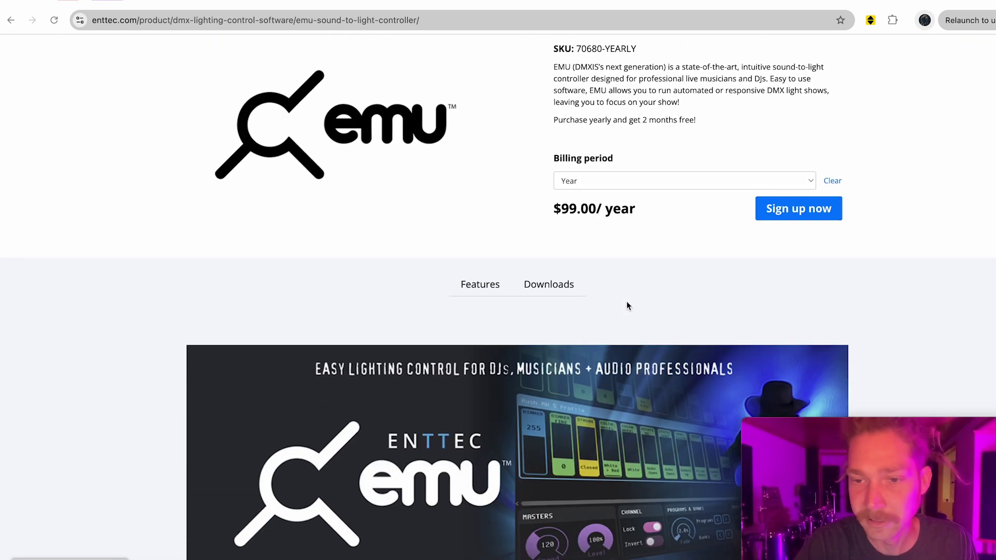
{"action": "scroll", "coordinate": [627, 304], "scroll_direction": "down", "scroll_amount": 6}
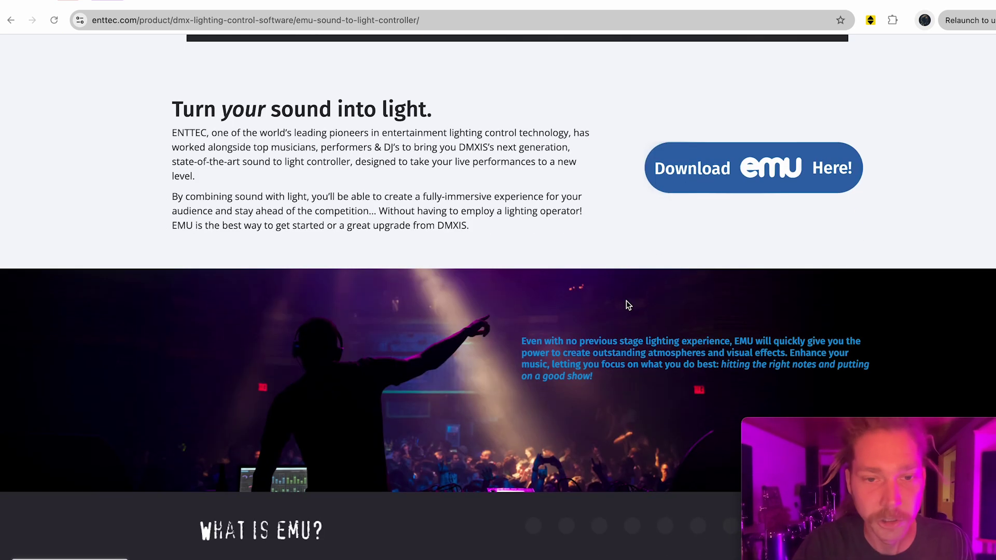
{"action": "scroll", "coordinate": [627, 304], "scroll_direction": "up", "scroll_amount": 1}
{"action": "scroll", "coordinate": [627, 303], "scroll_direction": "down", "scroll_amount": 3}
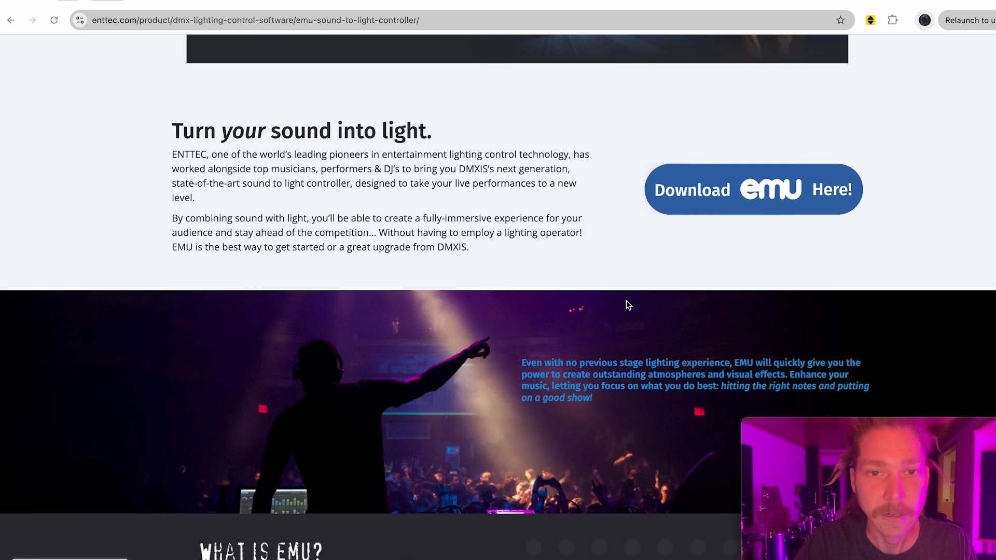
Step: Scroll through the What is EMU, Features and What else do I need? sections
{"action": "scroll", "coordinate": [627, 304], "scroll_direction": "down", "scroll_amount": 8}
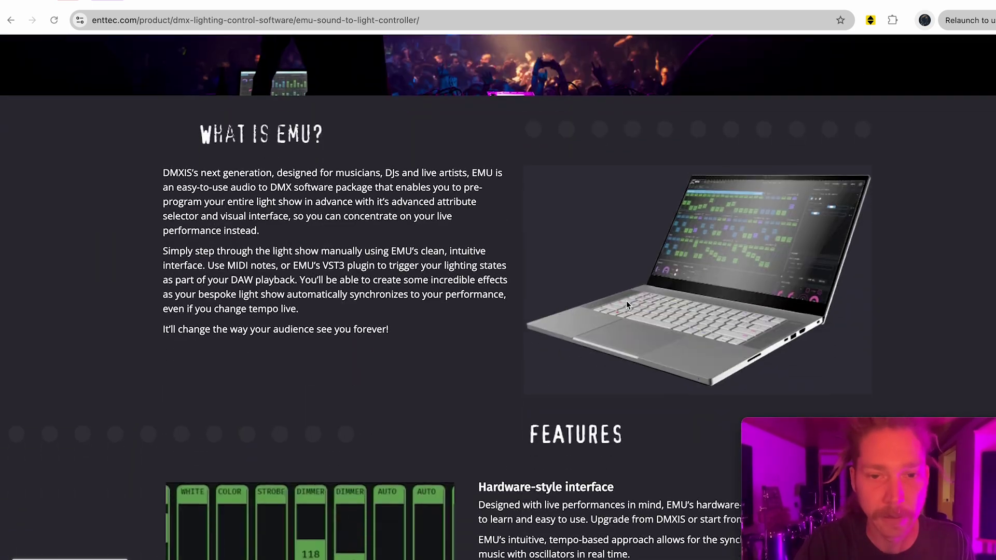
{"action": "scroll", "coordinate": [626, 300], "scroll_direction": "down", "scroll_amount": 15}
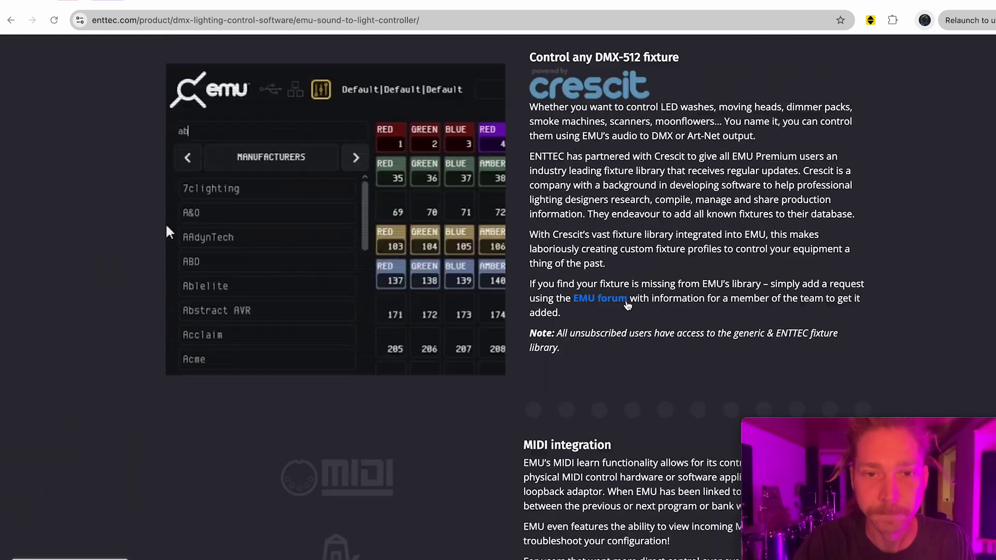
{"action": "scroll", "coordinate": [626, 300], "scroll_direction": "down", "scroll_amount": 20}
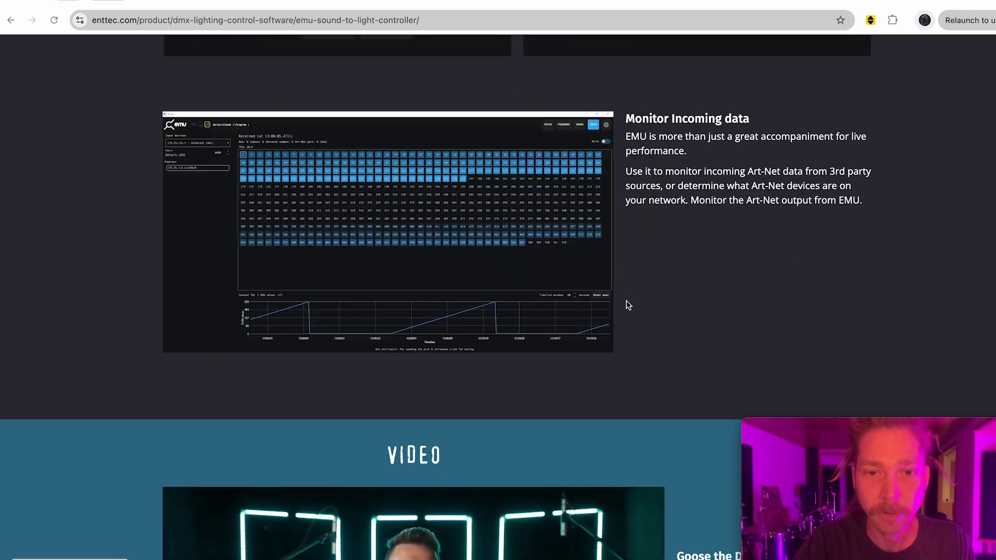
{"action": "scroll", "coordinate": [626, 303], "scroll_direction": "down", "scroll_amount": 6}
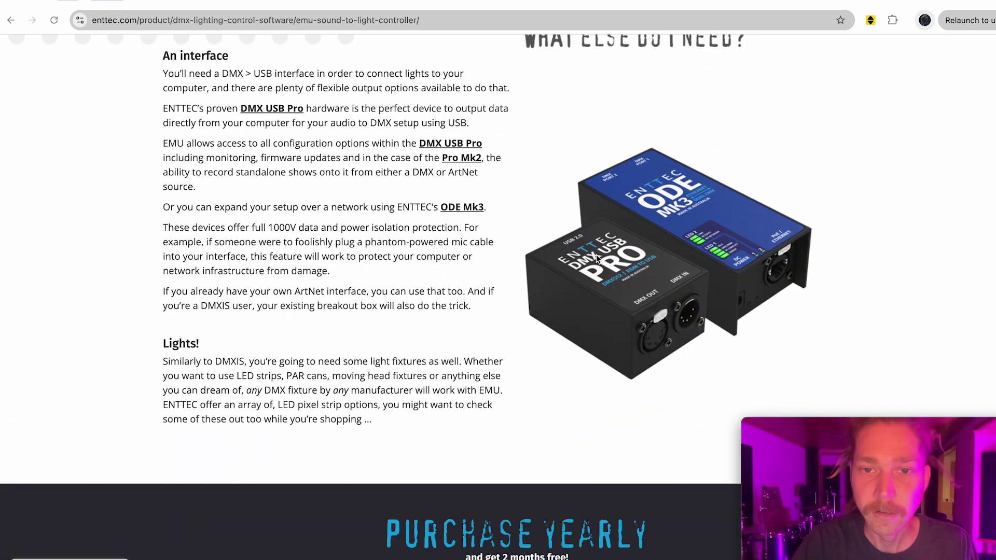
{"action": "scroll", "coordinate": [397, 239], "scroll_direction": "up", "scroll_amount": 1}
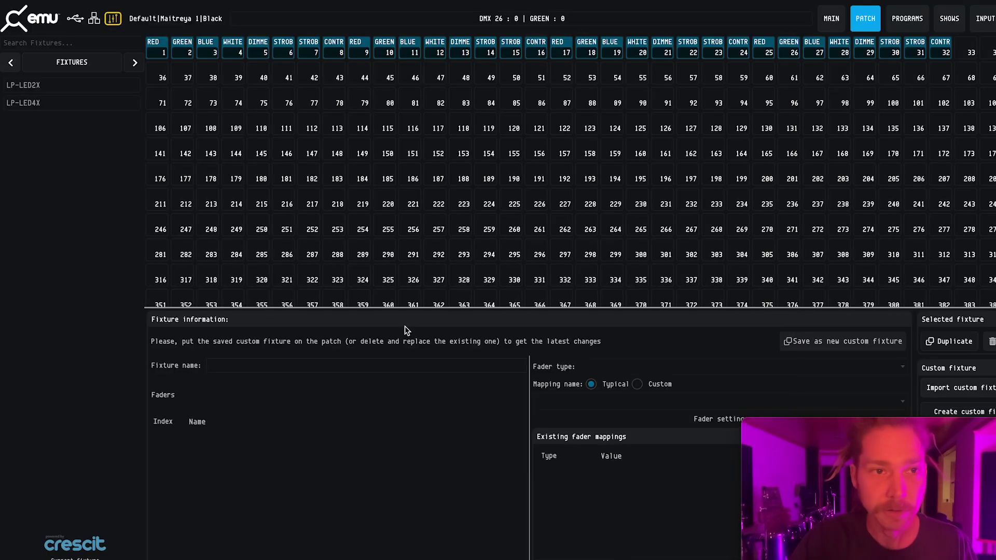
{"action": "left_click", "coordinate": [10, 62]}
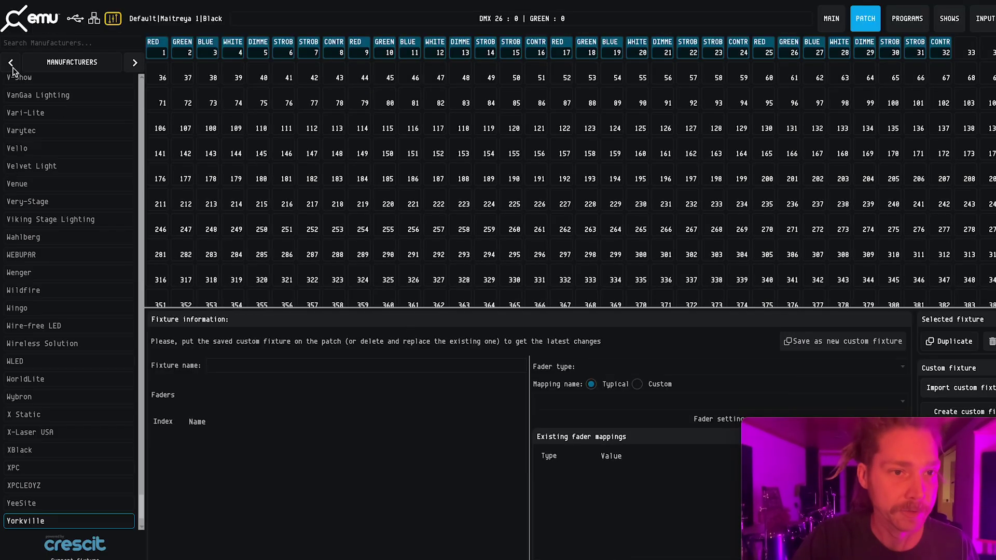
{"action": "scroll", "coordinate": [35, 180], "scroll_direction": "down", "scroll_amount": 1}
{"action": "scroll", "coordinate": [36, 182], "scroll_direction": "up", "scroll_amount": 3}
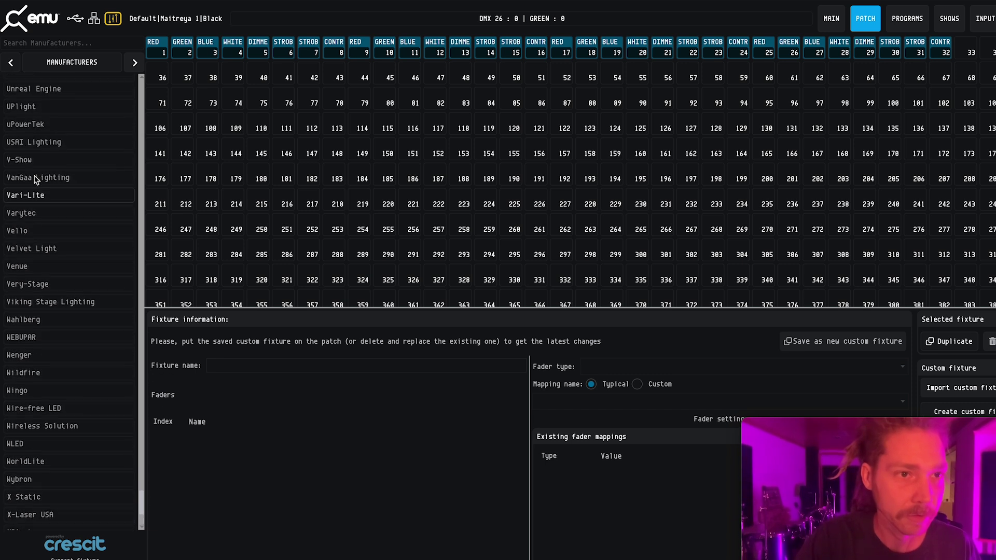
{"action": "scroll", "coordinate": [35, 181], "scroll_direction": "down", "scroll_amount": 3}
{"action": "left_click", "coordinate": [31, 412]}
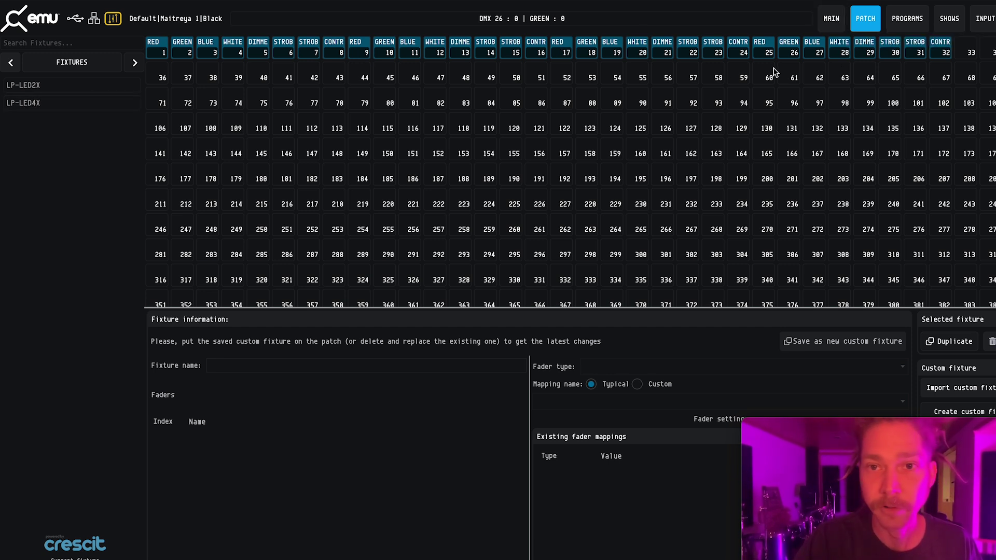
{"action": "left_click", "coordinate": [830, 19]}
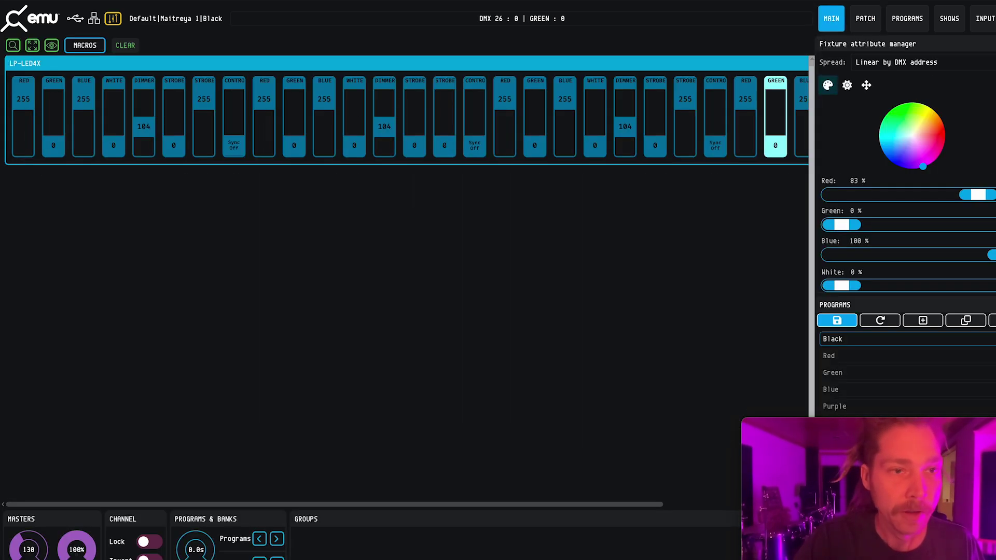
Step: Inspect the RED fader's VST Mapping option, then cancel the mapping without changes
{"action": "right_click", "coordinate": [23, 140]}
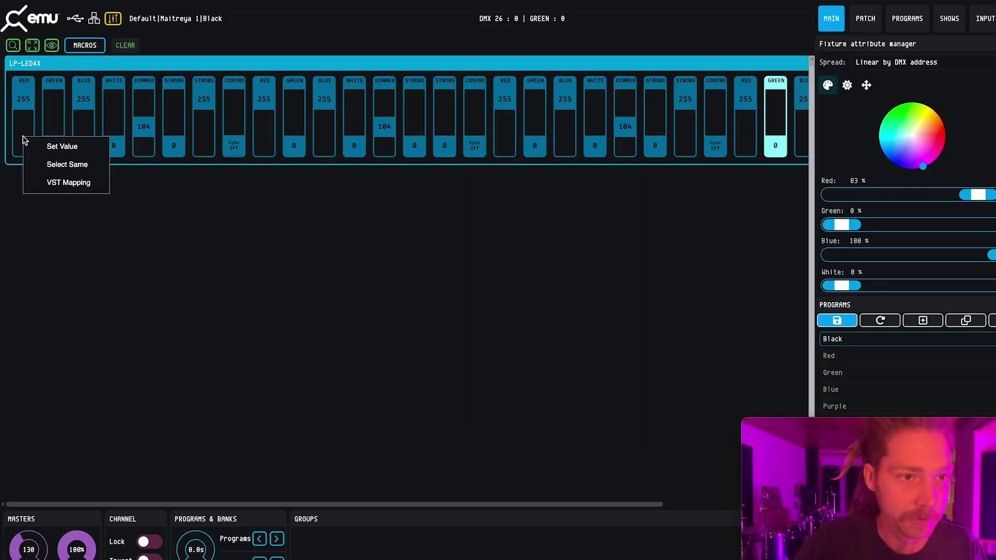
{"action": "left_click", "coordinate": [74, 188]}
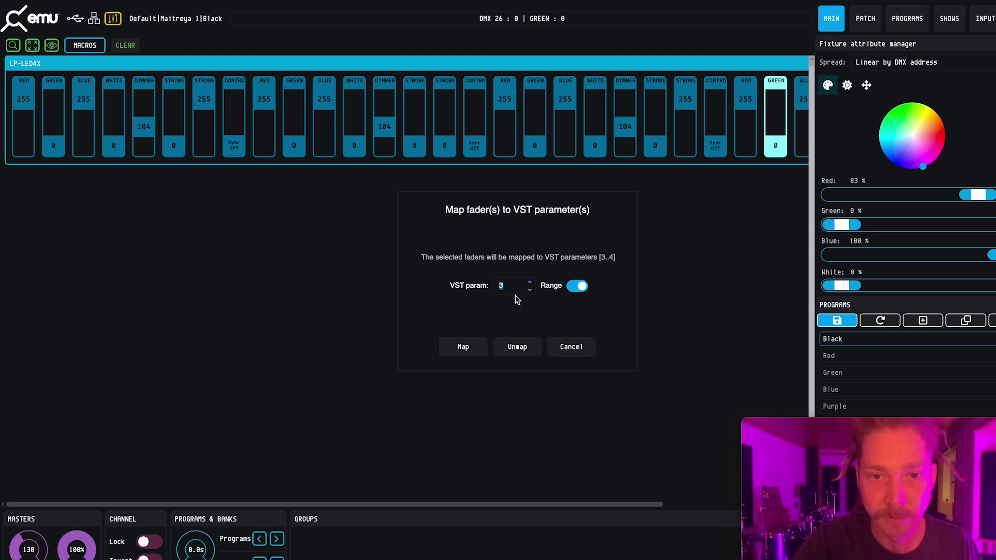
{"action": "left_click", "coordinate": [572, 350]}
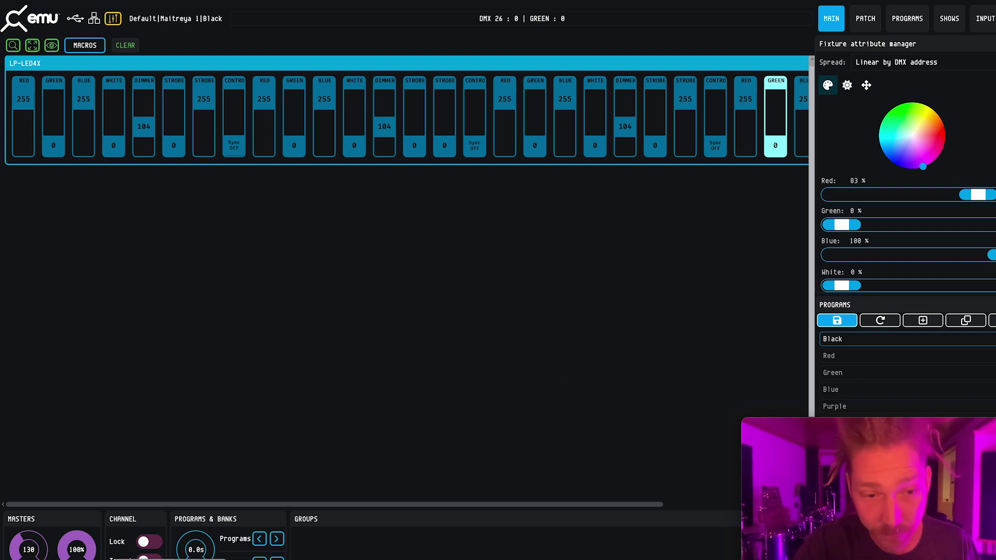
Step: Back in Ableton Live, open the EMU AU plugin window, move it aside and close it
{"action": "key", "text": "super+Tab"}
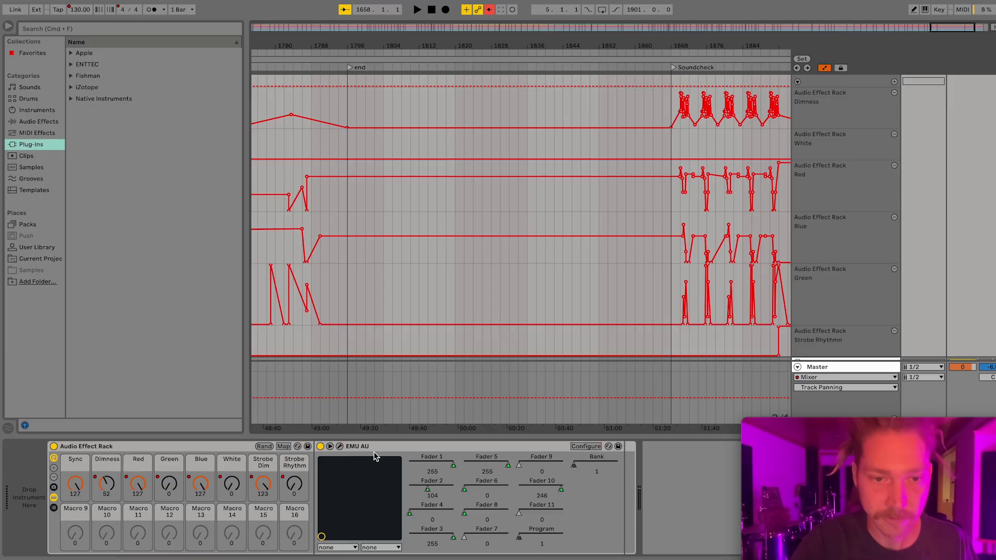
{"action": "left_click", "coordinate": [339, 447]}
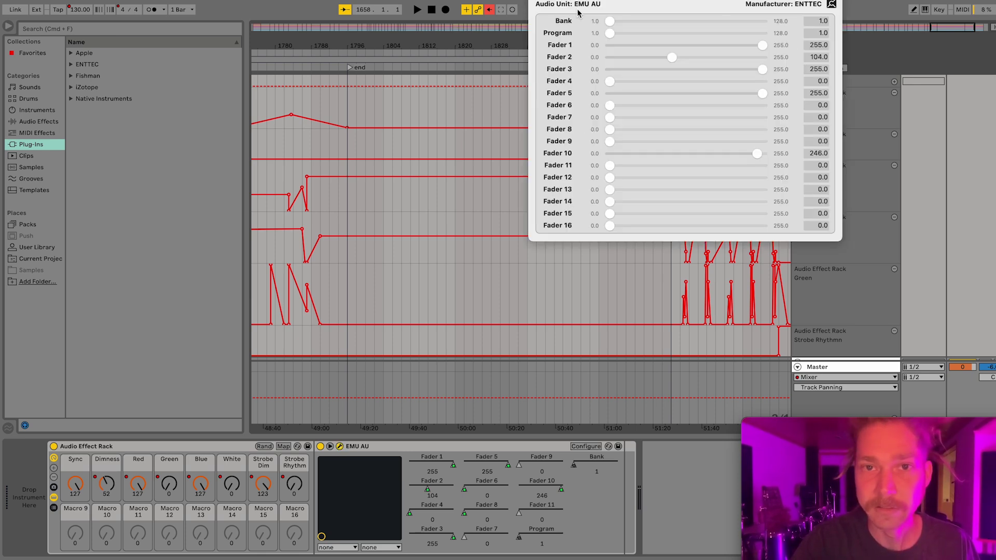
{"action": "left_click_drag", "start_coordinate": [614, 5], "coordinate": [556, 11]}
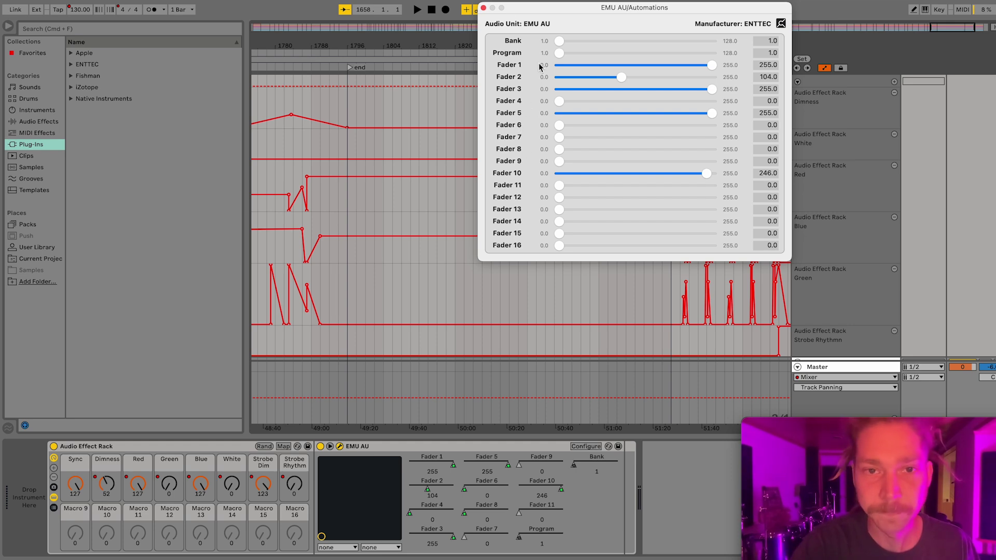
{"action": "left_click", "coordinate": [483, 7]}
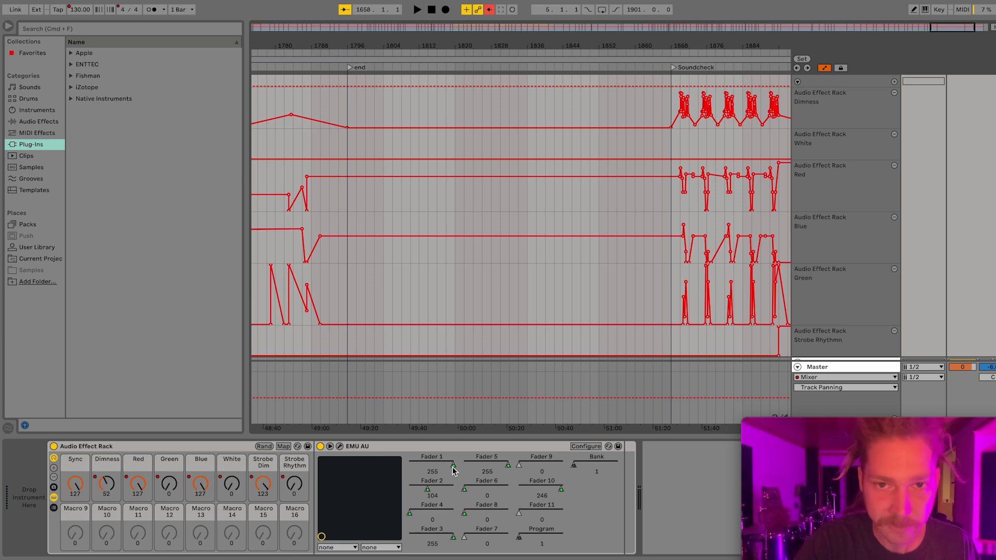
{"action": "left_click", "coordinate": [466, 471]}
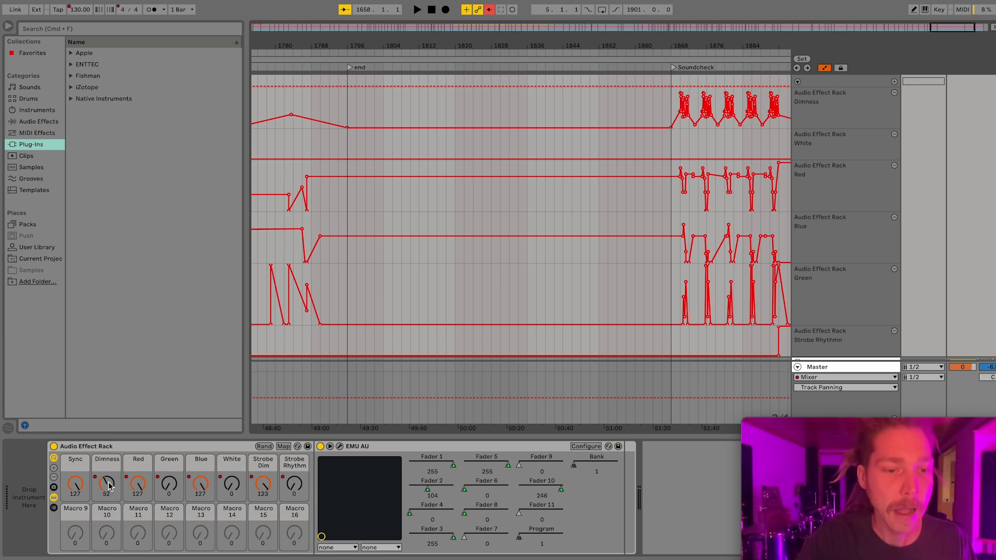
Step: Set the insert marker at bar 1916, raise Dimness after it and turn the Red level off
{"action": "scroll", "coordinate": [551, 316], "scroll_direction": "right", "scroll_amount": 5}
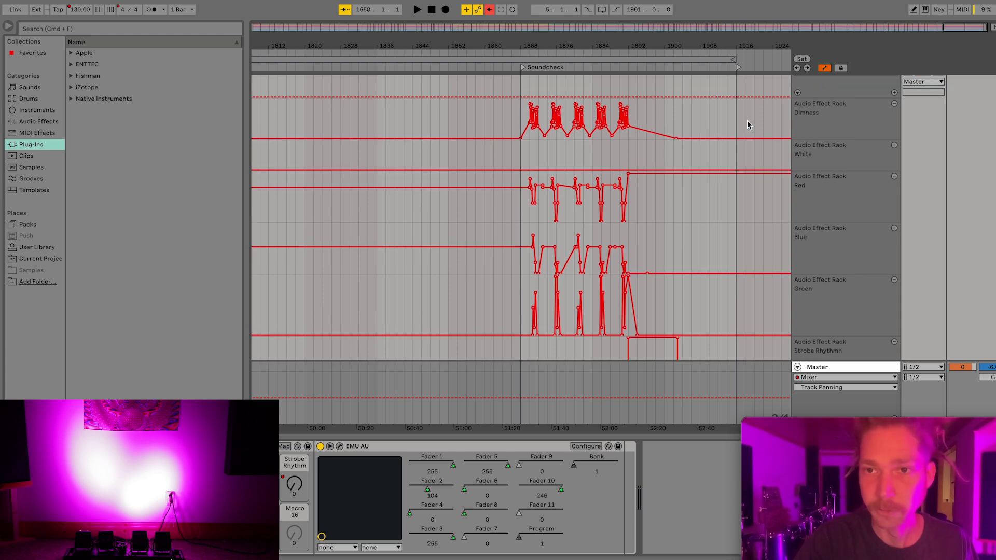
{"action": "scroll", "coordinate": [747, 124], "scroll_direction": "up", "scroll_amount": 2}
{"action": "scroll", "coordinate": [752, 125], "scroll_direction": "up", "scroll_amount": 1}
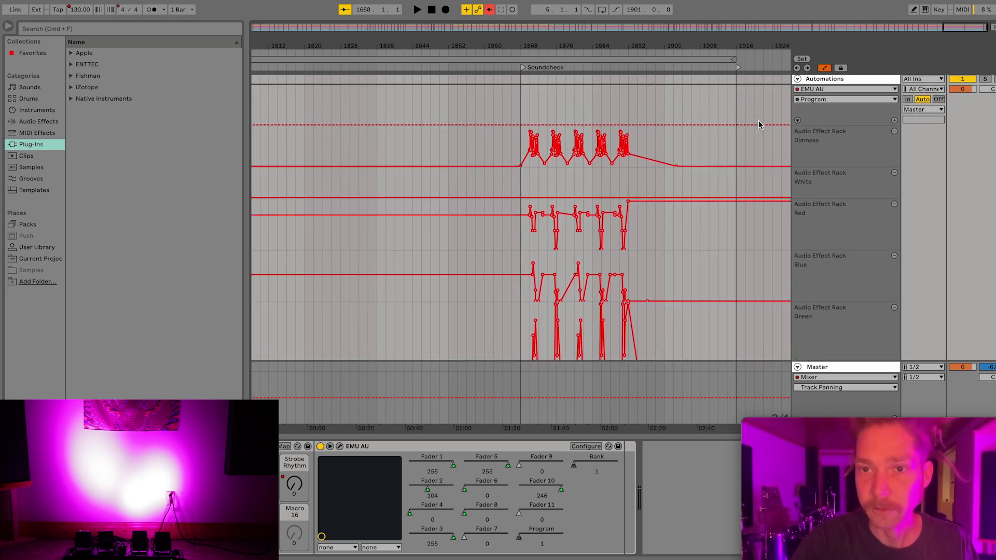
{"action": "left_click", "coordinate": [736, 150]}
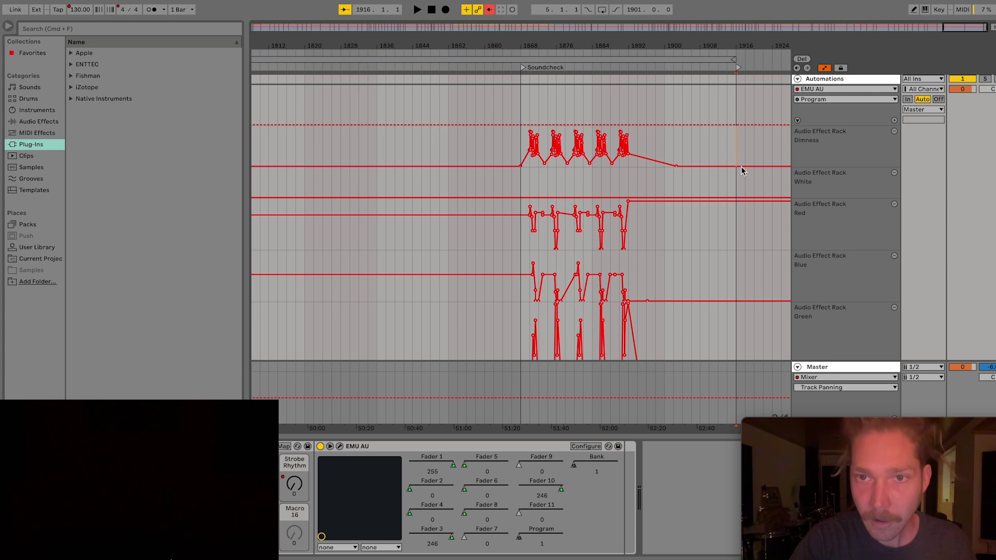
{"action": "mouse_move", "coordinate": [741, 168]}
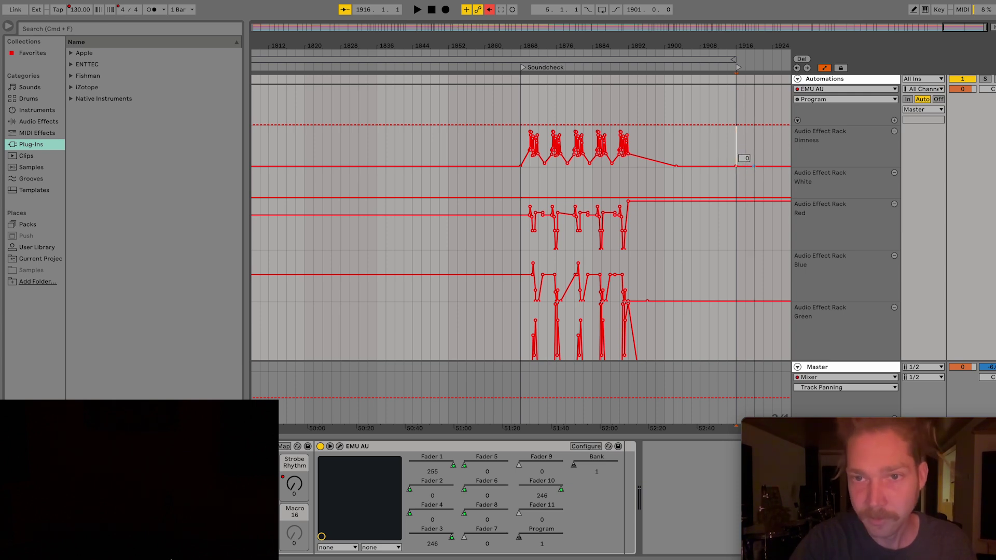
{"action": "left_click_drag", "start_coordinate": [752, 166], "coordinate": [735, 126]}
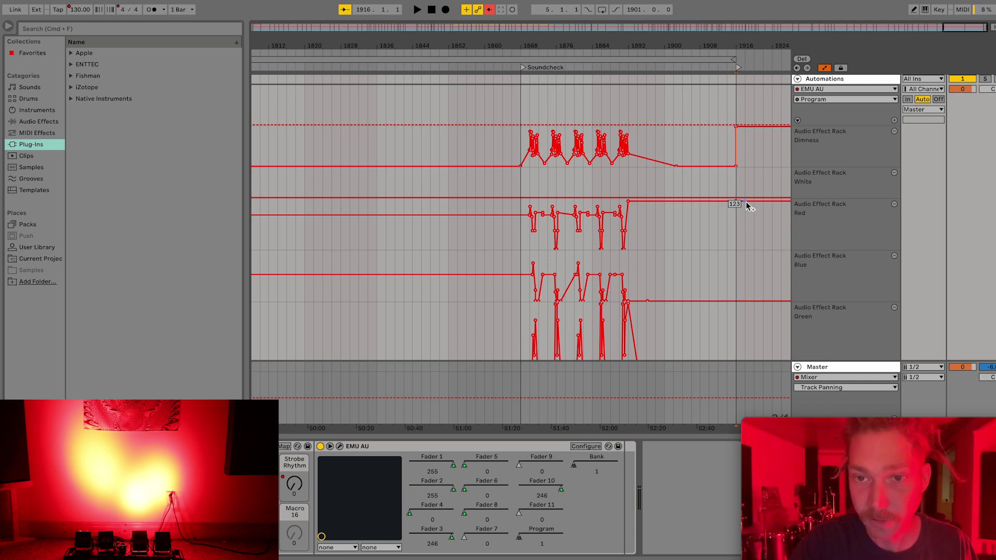
{"action": "left_click_drag", "start_coordinate": [736, 202], "coordinate": [727, 300]}
Step: Raise the Red level and turn the Blue level off after bar 1916
{"action": "scroll", "coordinate": [741, 332], "scroll_direction": "down", "scroll_amount": 1}
{"action": "scroll", "coordinate": [741, 343], "scroll_direction": "down", "scroll_amount": 1}
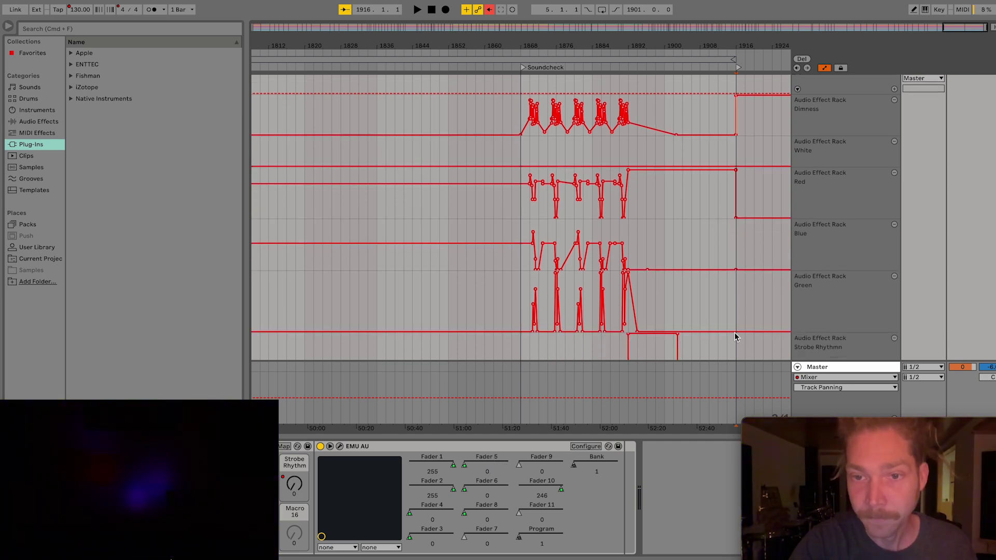
{"action": "left_click_drag", "start_coordinate": [738, 330], "coordinate": [736, 254]}
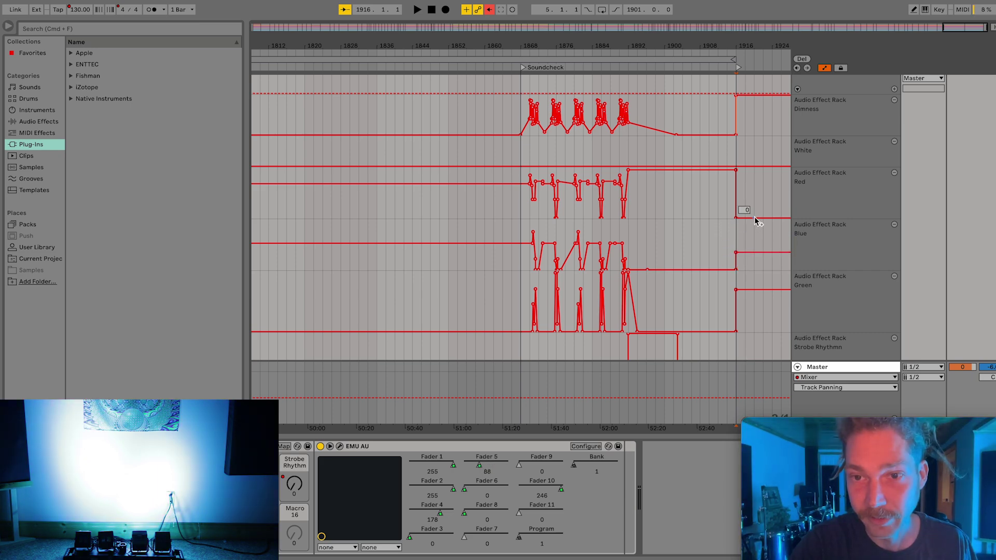
{"action": "left_click_drag", "start_coordinate": [755, 219], "coordinate": [745, 216]}
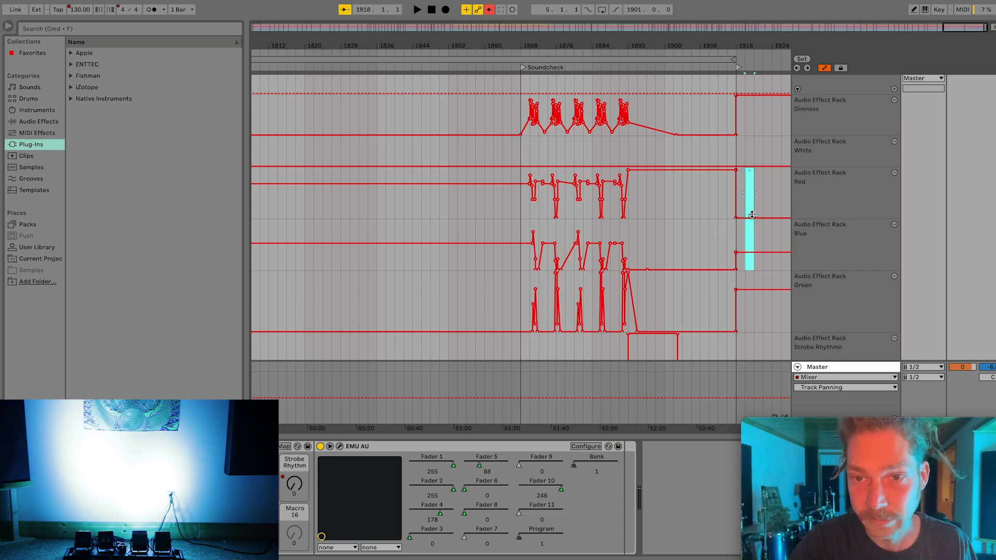
{"action": "left_click", "coordinate": [756, 219]}
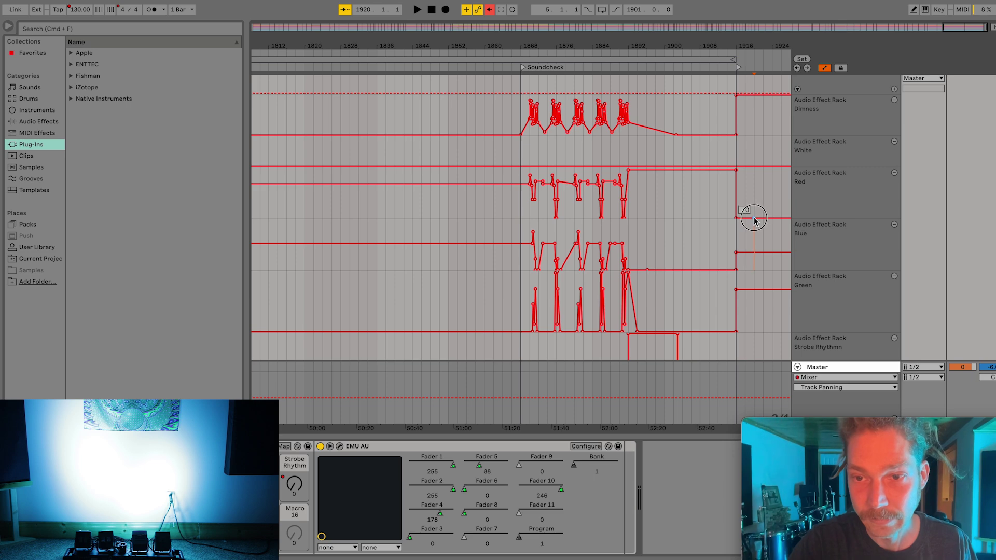
{"action": "mouse_move", "coordinate": [748, 216]}
{"action": "left_mouse_down"}
{"action": "mouse_move", "coordinate": [742, 191]}
{"action": "mouse_move", "coordinate": [742, 218]}
{"action": "left_mouse_up"}
{"action": "left_click_drag", "start_coordinate": [743, 252], "coordinate": [743, 269]}
Step: Bring Red to full after bar 1916 and add a Strobe Rhythm breakpoint at about 67
{"action": "scroll", "coordinate": [736, 292], "scroll_direction": "down", "scroll_amount": 2}
{"action": "scroll", "coordinate": [738, 295], "scroll_direction": "down", "scroll_amount": 1}
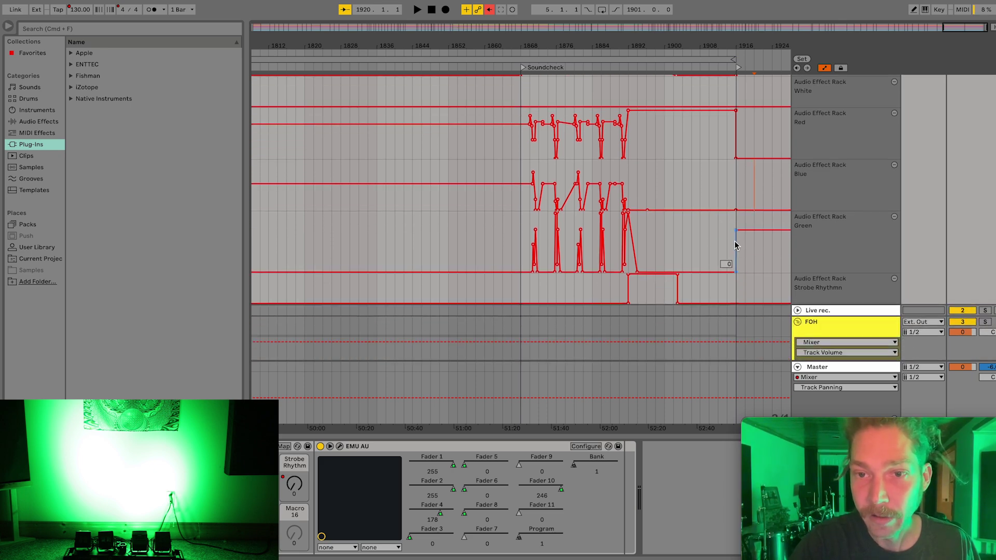
{"action": "left_click_drag", "start_coordinate": [737, 231], "coordinate": [739, 274]}
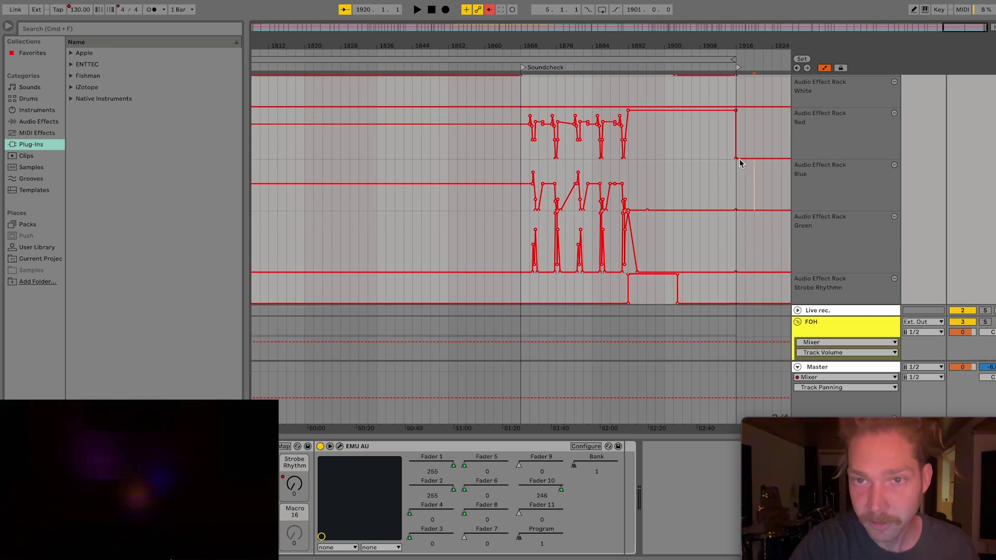
{"action": "left_click_drag", "start_coordinate": [739, 158], "coordinate": [737, 109]}
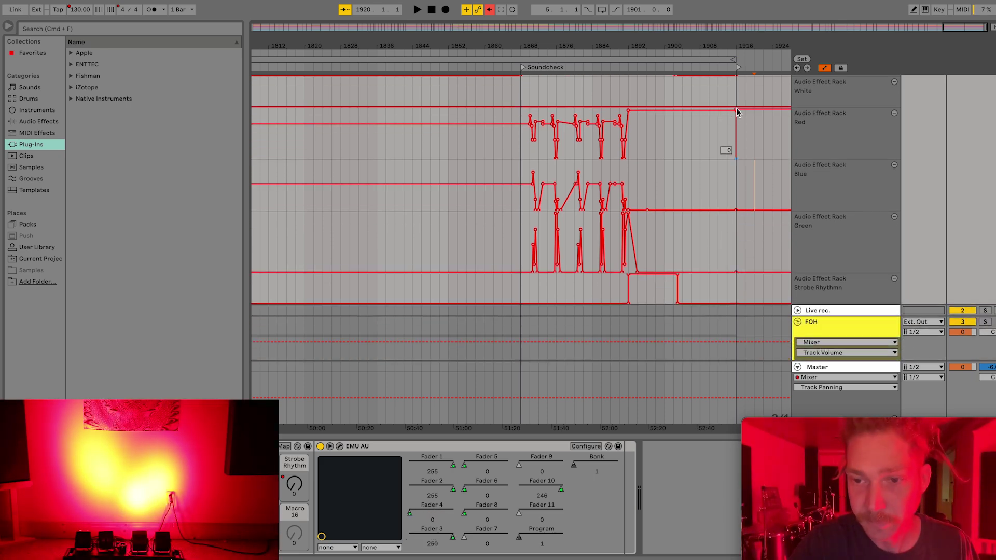
{"action": "left_click", "coordinate": [745, 303]}
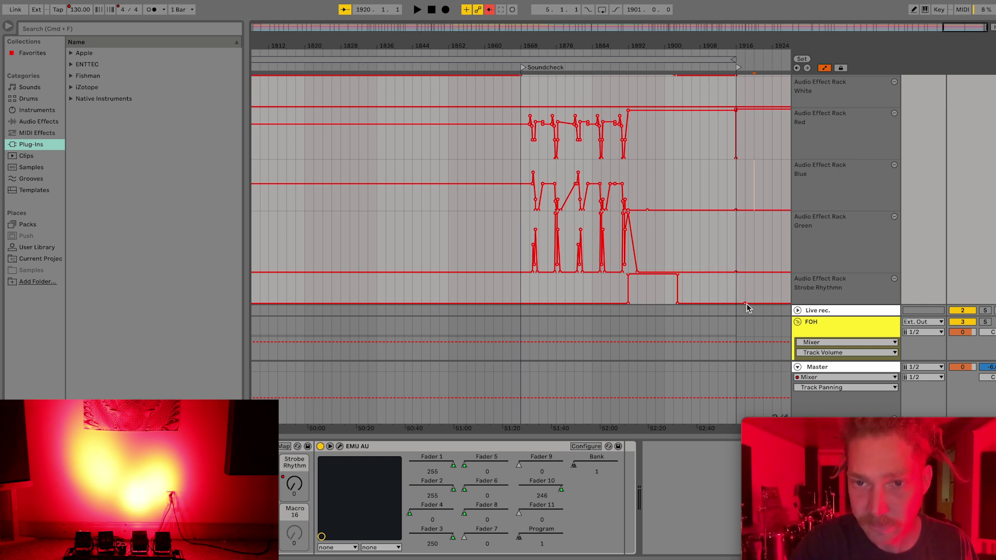
{"action": "left_click_drag", "start_coordinate": [745, 302], "coordinate": [735, 277]}
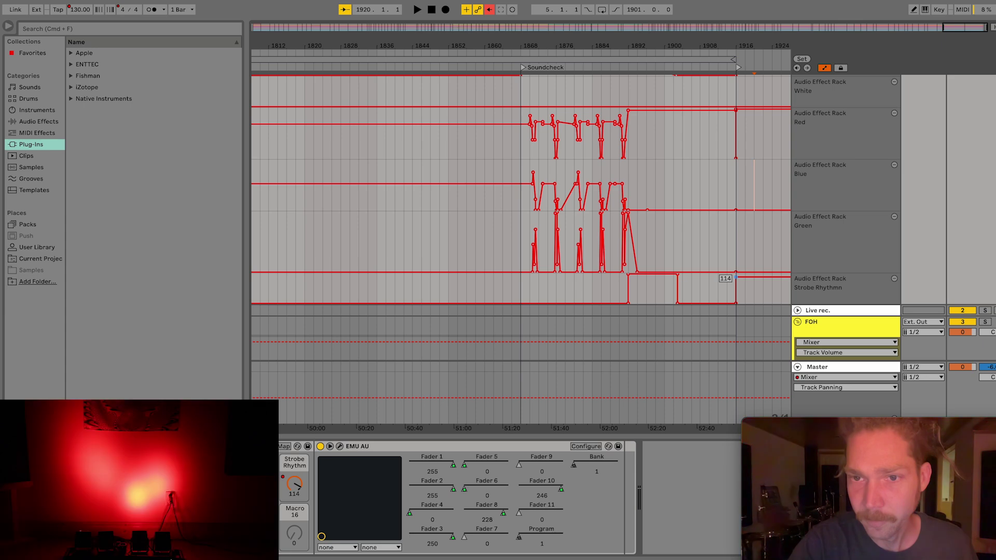
{"action": "scroll", "coordinate": [734, 280], "scroll_direction": "up", "scroll_amount": 2}
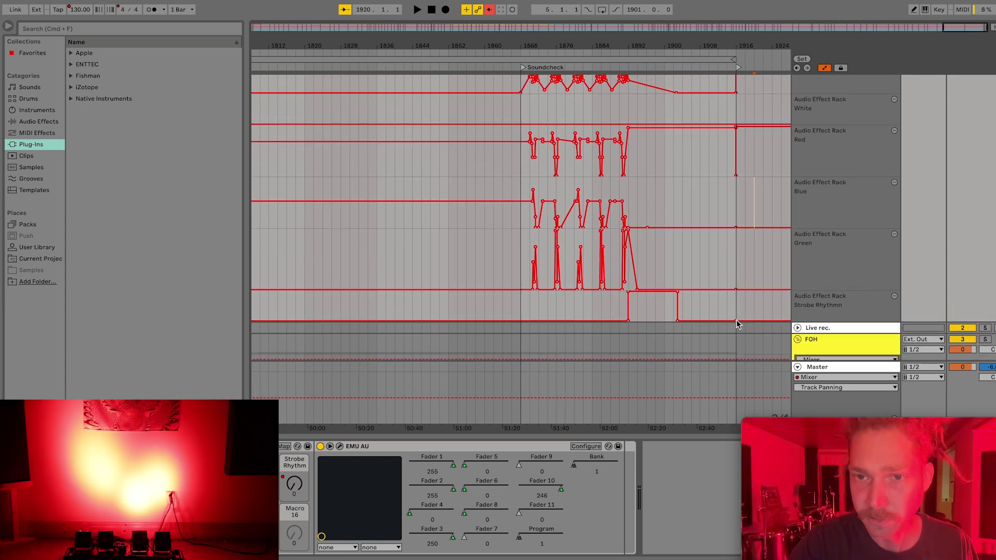
{"action": "scroll", "coordinate": [737, 190], "scroll_direction": "up", "scroll_amount": 2}
{"action": "left_click_drag", "start_coordinate": [770, 46], "coordinate": [626, 186]}
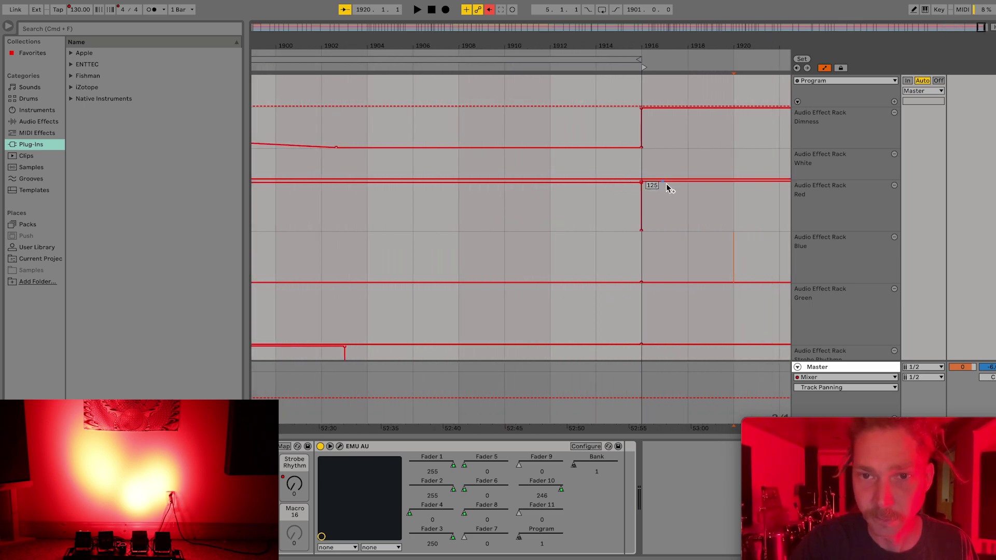
Step: Switch the arrangement to a fixed 1/16 grid and zoom in around bar 1916
{"action": "right_click", "coordinate": [681, 194]}
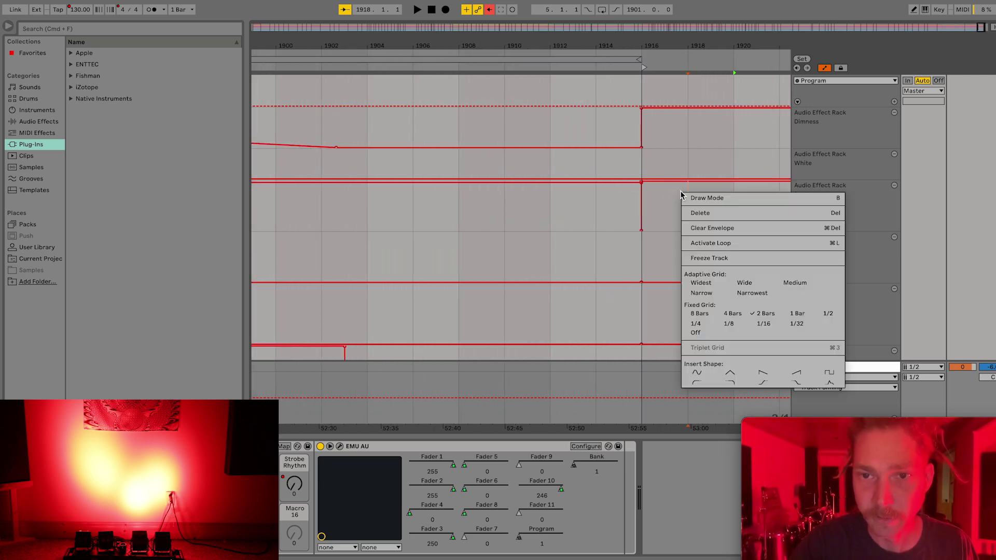
{"action": "left_click", "coordinate": [767, 324]}
{"action": "key", "text": "plus"}
{"action": "key", "text": "plus"}
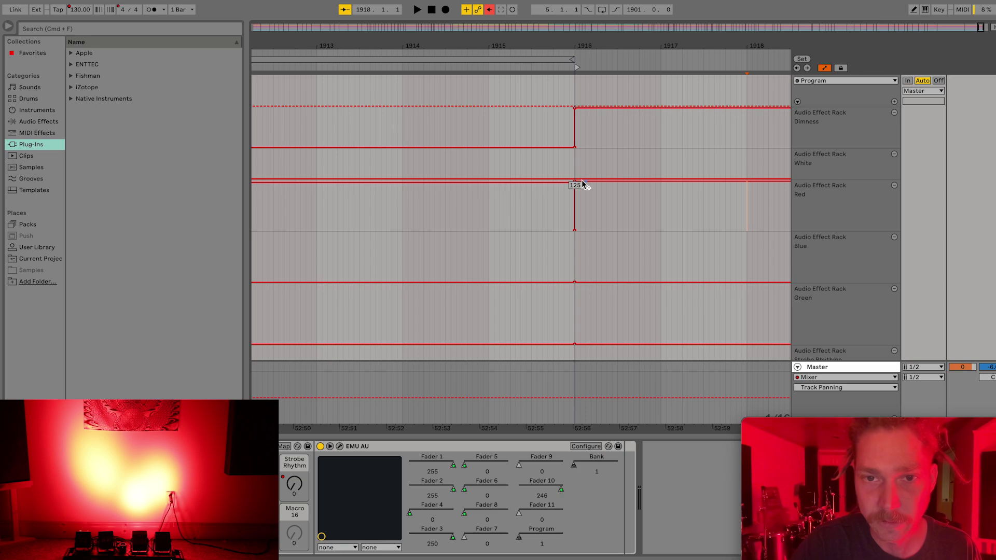
Step: Zoom out across the set, then zoom in closely on bars 1092–1097
{"action": "key", "text": "minus"}
{"action": "key", "text": "minus"}
{"action": "key", "text": "minus"}
{"action": "key", "text": "minus"}
{"action": "key", "text": "minus"}
{"action": "key", "text": "minus"}
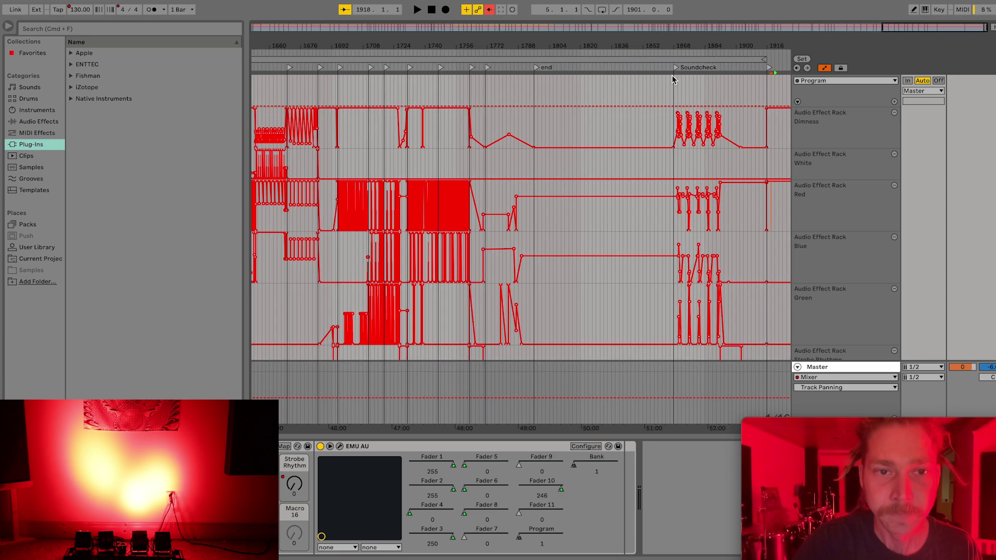
{"action": "scroll", "coordinate": [353, 241], "scroll_direction": "left", "scroll_amount": 5}
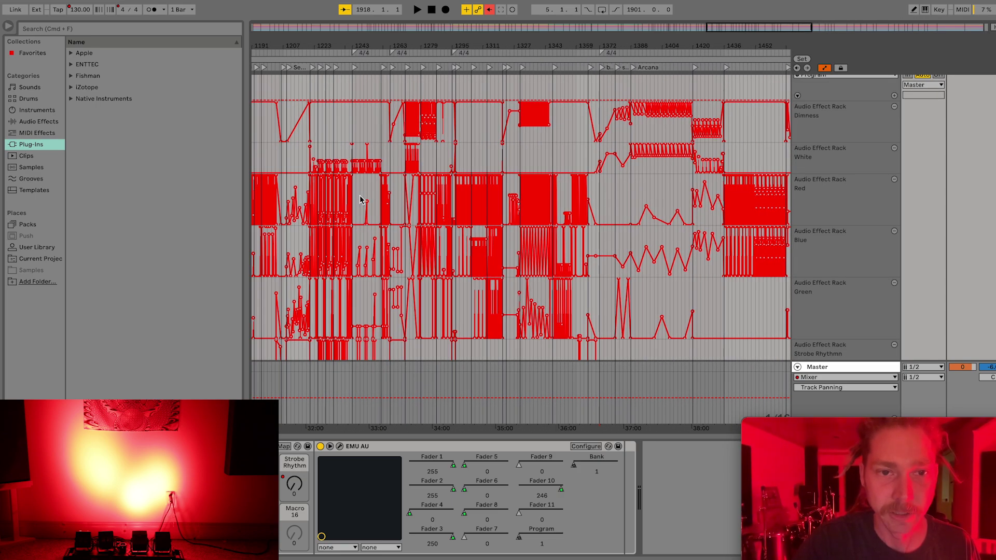
{"action": "scroll", "coordinate": [361, 200], "scroll_direction": "left", "scroll_amount": 10}
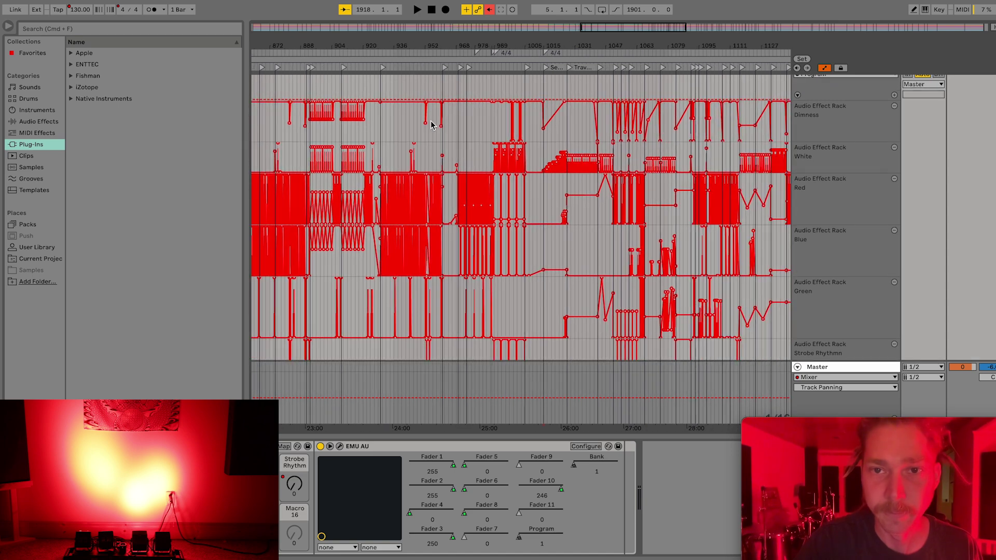
{"action": "scroll", "coordinate": [440, 119], "scroll_direction": "right", "scroll_amount": 3}
{"action": "left_click_drag", "start_coordinate": [593, 42], "coordinate": [396, 98]}
{"action": "left_click_drag", "start_coordinate": [270, 36], "coordinate": [342, 124]}
Step: Start and restart playback of the light show from bar 1093
{"action": "left_click", "coordinate": [380, 95]}
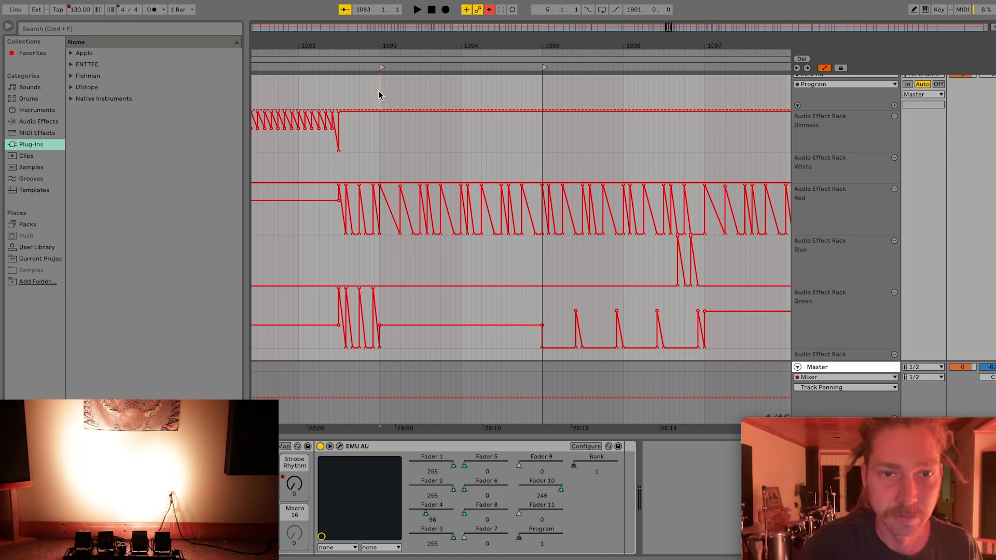
{"action": "key", "text": "space"}
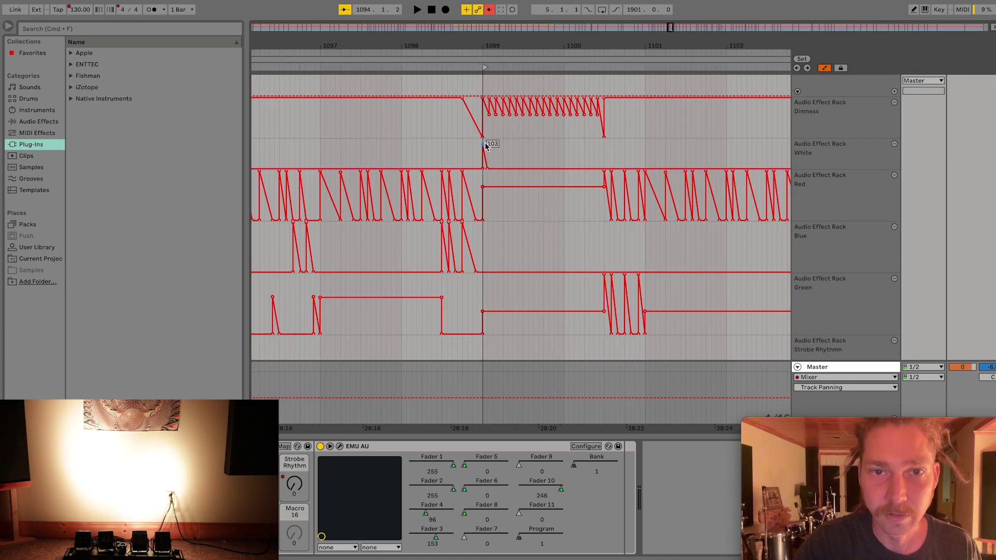
{"action": "key", "text": "space"}
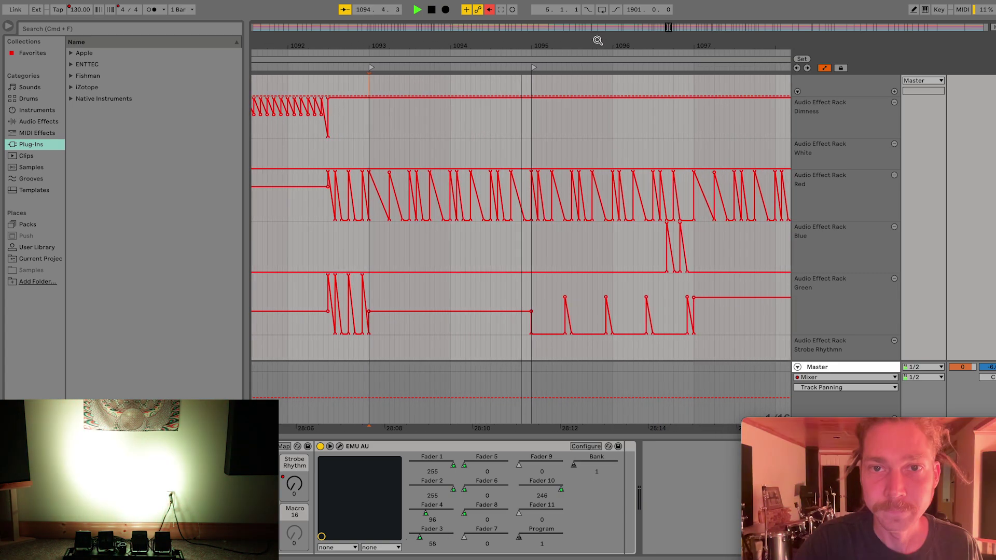
Step: Zoom in around bar 1107 and play the light show from there
{"action": "left_click_drag", "start_coordinate": [503, 48], "coordinate": [503, 44]}
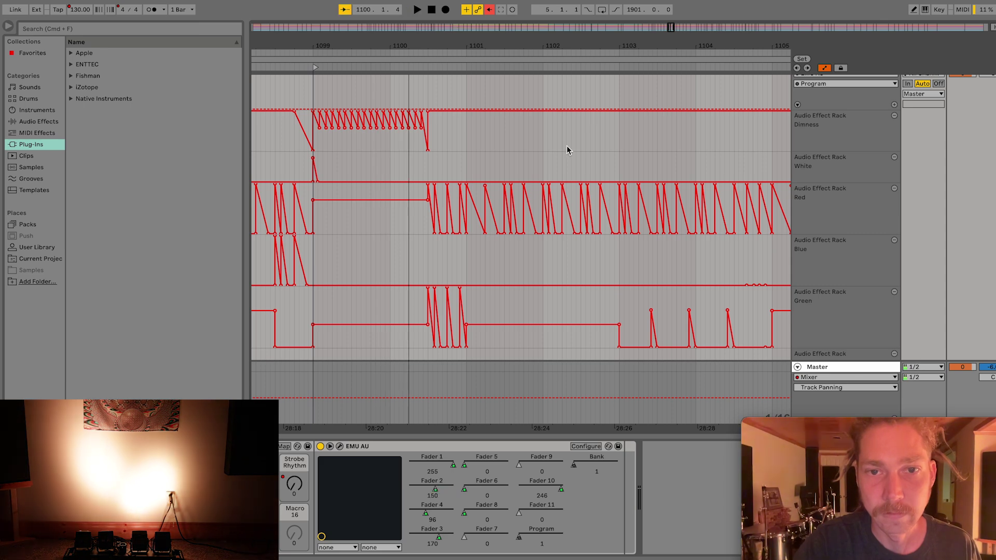
{"action": "scroll", "coordinate": [567, 150], "scroll_direction": "down", "scroll_amount": 2}
{"action": "scroll", "coordinate": [566, 150], "scroll_direction": "up", "scroll_amount": 2}
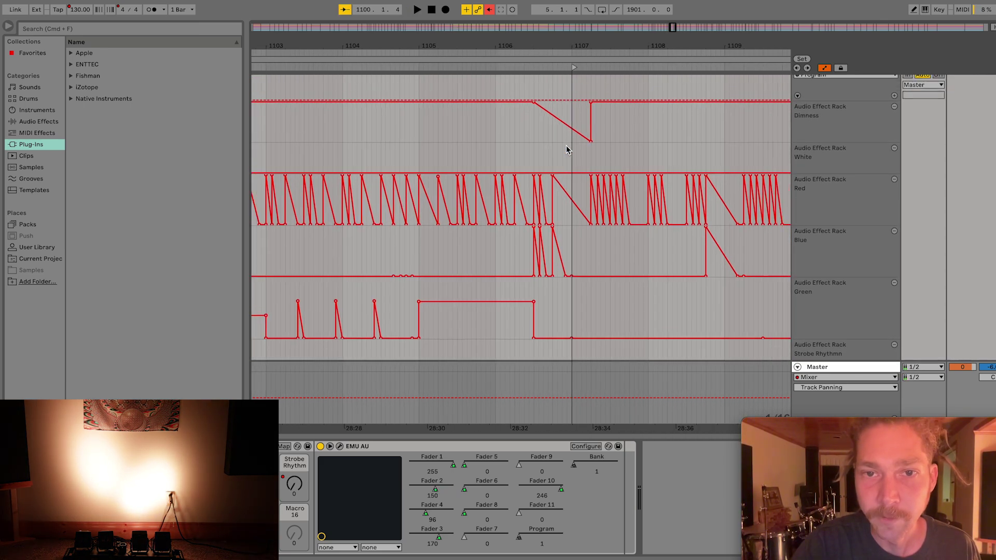
{"action": "left_click", "coordinate": [572, 158]}
{"action": "scroll", "coordinate": [588, 159], "scroll_direction": "right", "scroll_amount": 3}
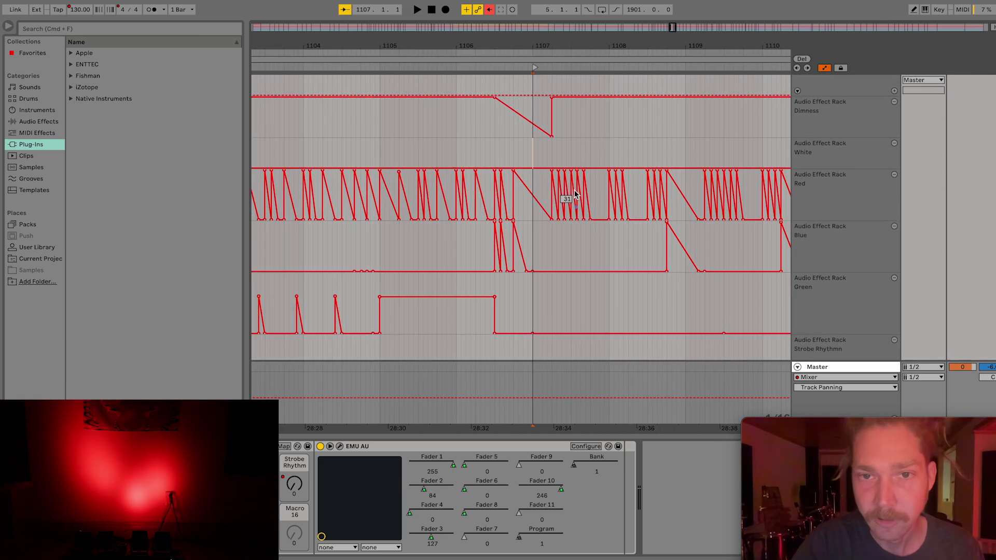
{"action": "left_click_drag", "start_coordinate": [513, 45], "coordinate": [511, 231]}
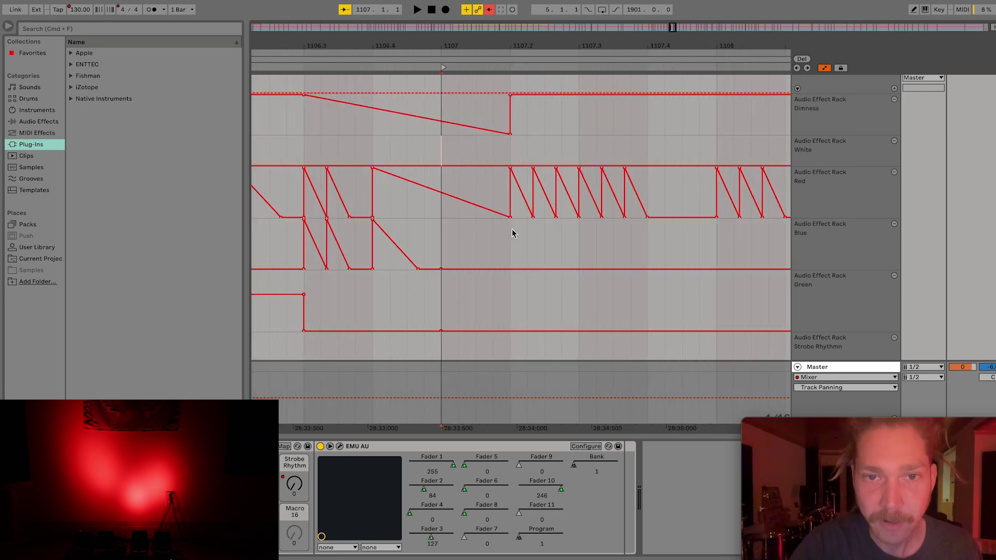
{"action": "scroll", "coordinate": [515, 196], "scroll_direction": "right", "scroll_amount": 4}
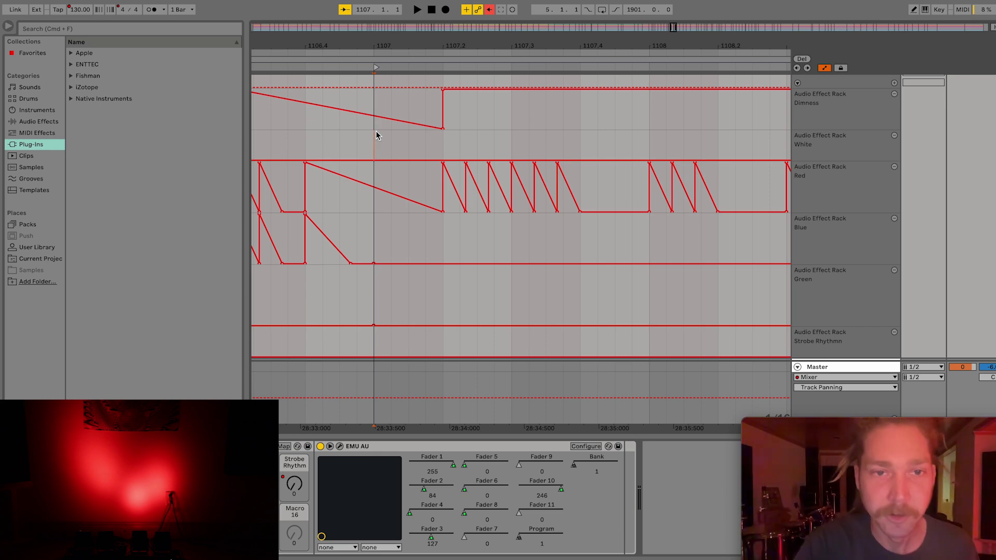
{"action": "key", "text": "space"}
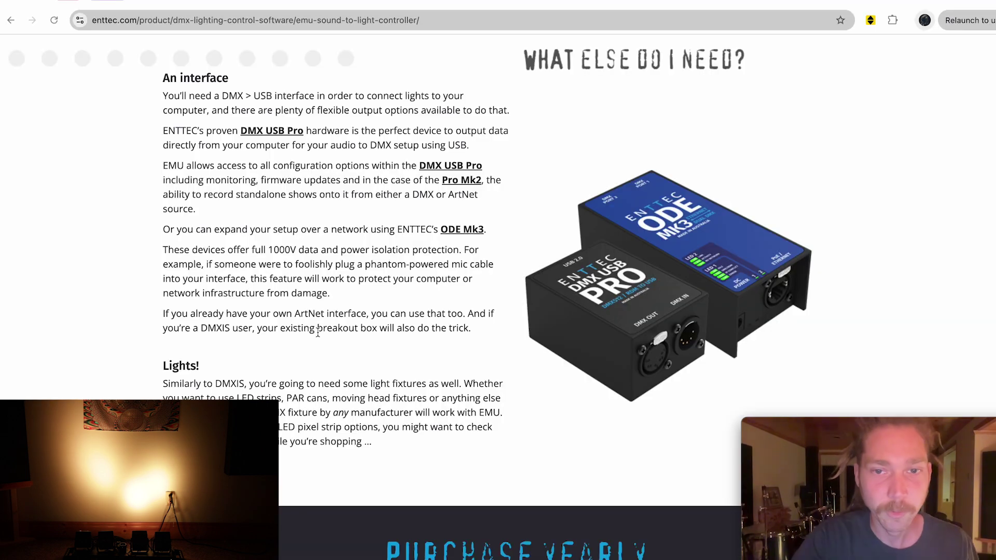
Step: Scroll to the 'What else do I need?' section on DMX USB Pro and ODE Mk3 interfaces
{"action": "scroll", "coordinate": [305, 358], "scroll_direction": "up", "scroll_amount": 1}
{"action": "scroll", "coordinate": [298, 381], "scroll_direction": "down", "scroll_amount": 2}
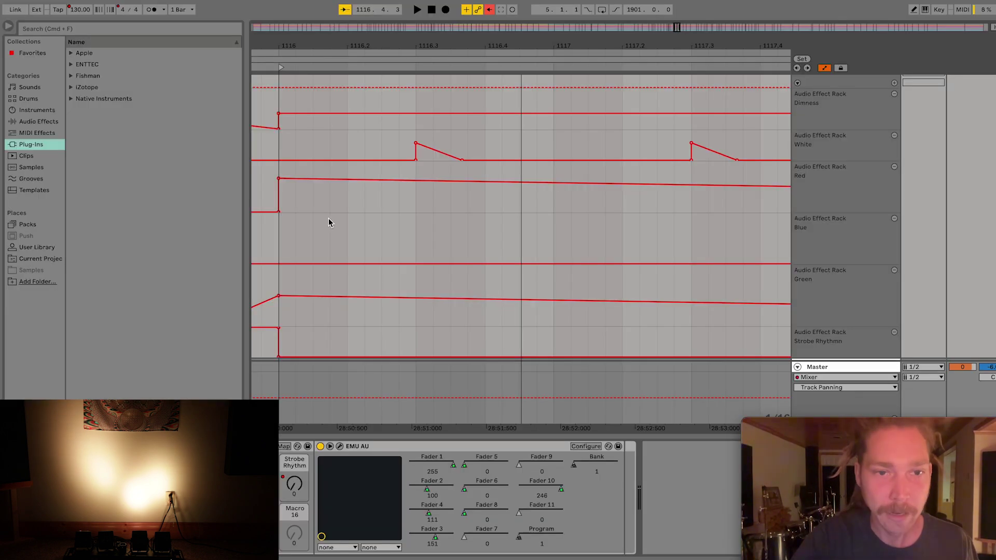
Step: Zoom out, fold and unfold the Automations group, and scroll left to bars 543–840
{"action": "left_click_drag", "start_coordinate": [377, 43], "coordinate": [407, 40]}
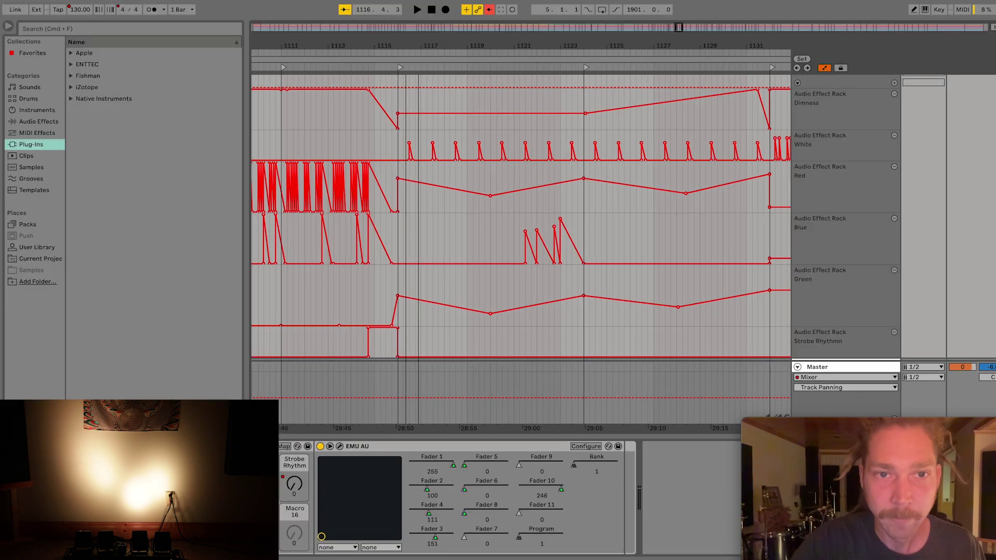
{"action": "scroll", "coordinate": [821, 163], "scroll_direction": "up", "scroll_amount": 2}
{"action": "left_click", "coordinate": [797, 80]}
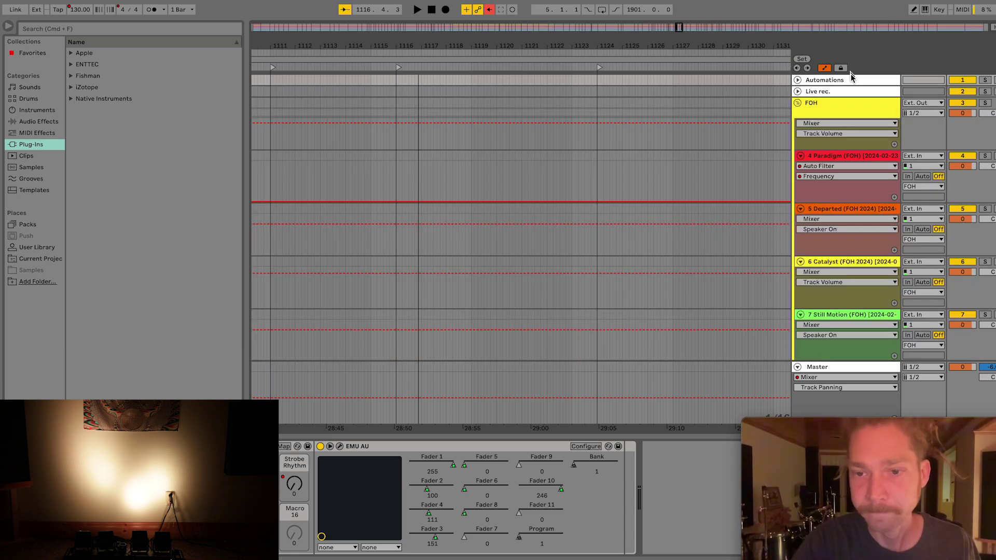
{"action": "scroll", "coordinate": [766, 300], "scroll_direction": "down", "scroll_amount": 5}
{"action": "scroll", "coordinate": [766, 301], "scroll_direction": "up", "scroll_amount": 5}
{"action": "scroll", "coordinate": [766, 301], "scroll_direction": "right", "scroll_amount": 2}
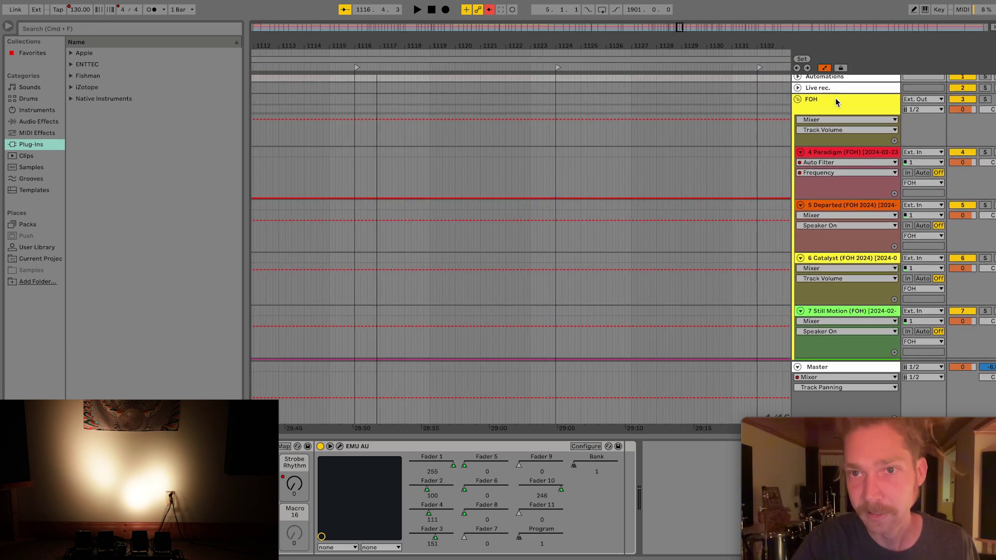
{"action": "left_click", "coordinate": [798, 81]}
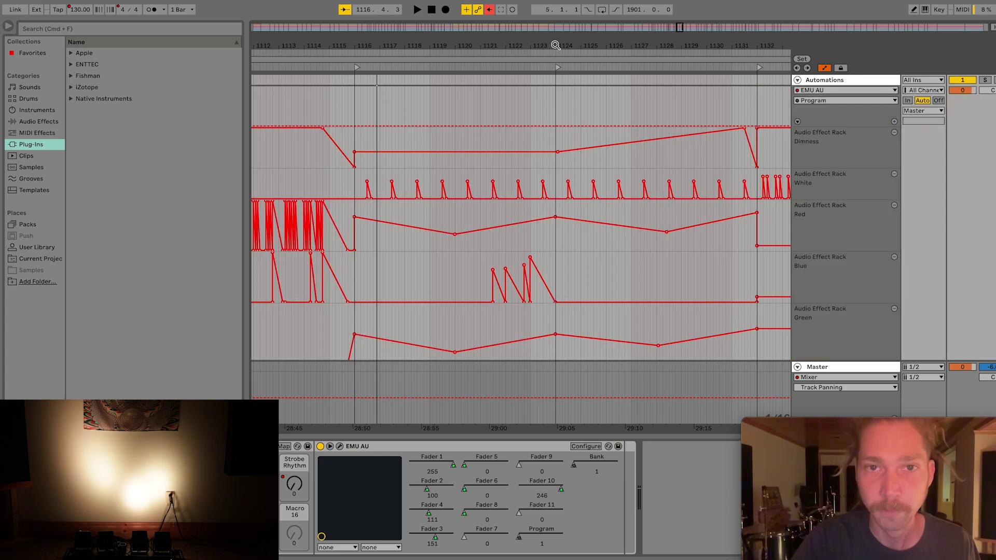
{"action": "scroll", "coordinate": [555, 45], "scroll_direction": "down", "scroll_amount": 10}
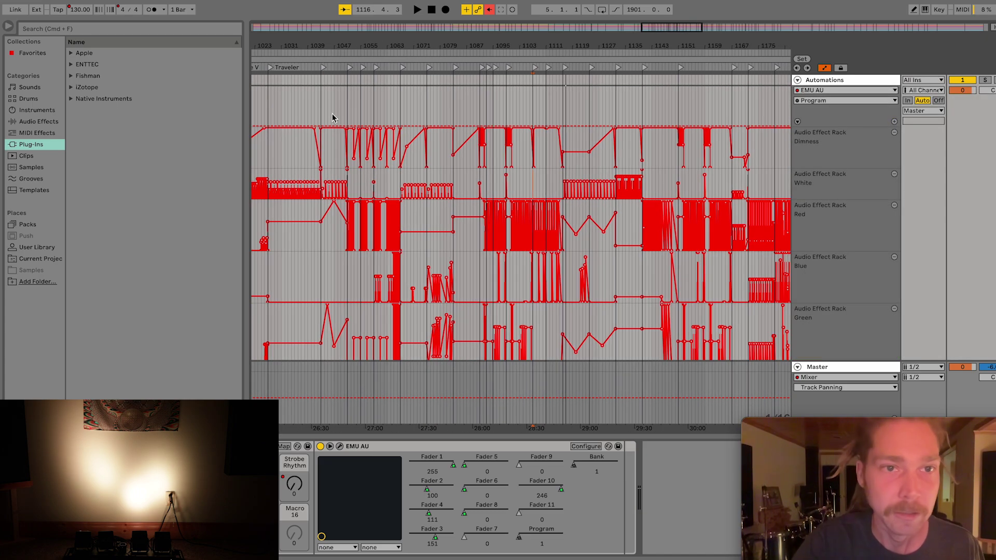
{"action": "scroll", "coordinate": [332, 118], "scroll_direction": "left", "scroll_amount": 15}
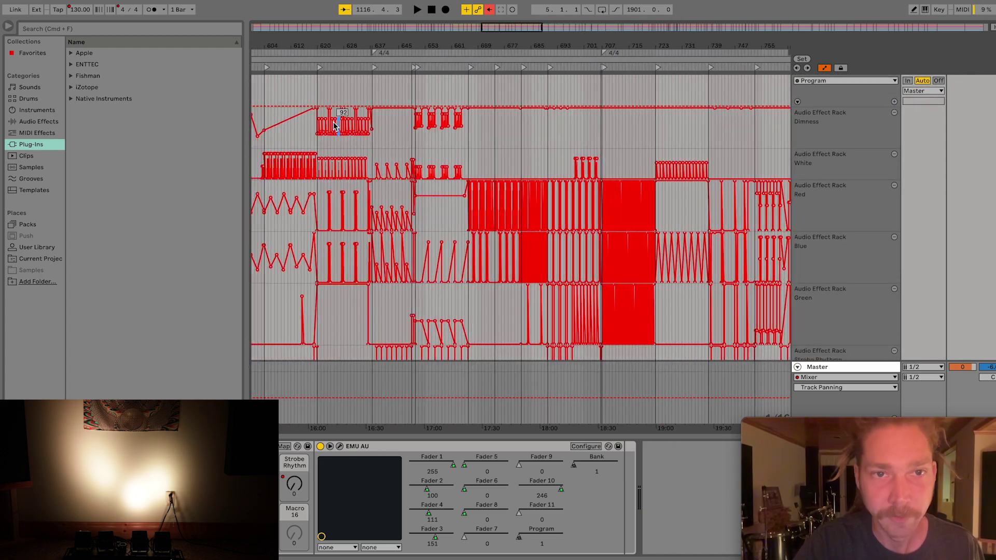
{"action": "scroll", "coordinate": [343, 132], "scroll_direction": "left", "scroll_amount": 1}
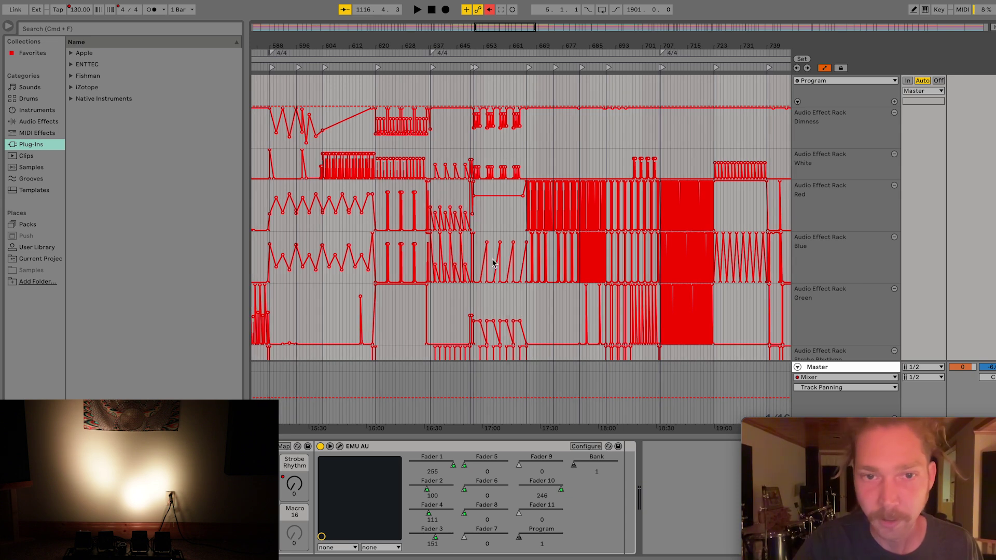
{"action": "scroll", "coordinate": [405, 42], "scroll_direction": "down", "scroll_amount": 3}
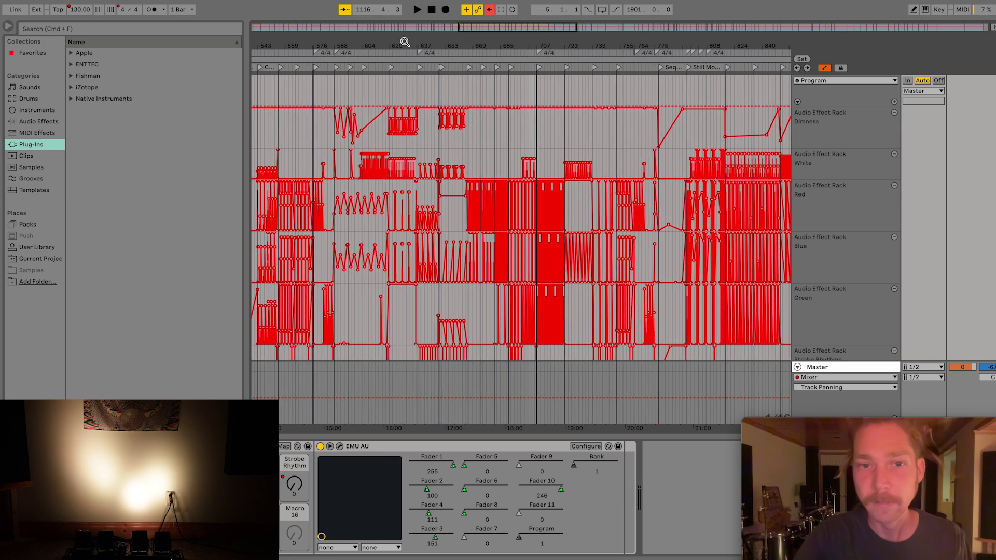